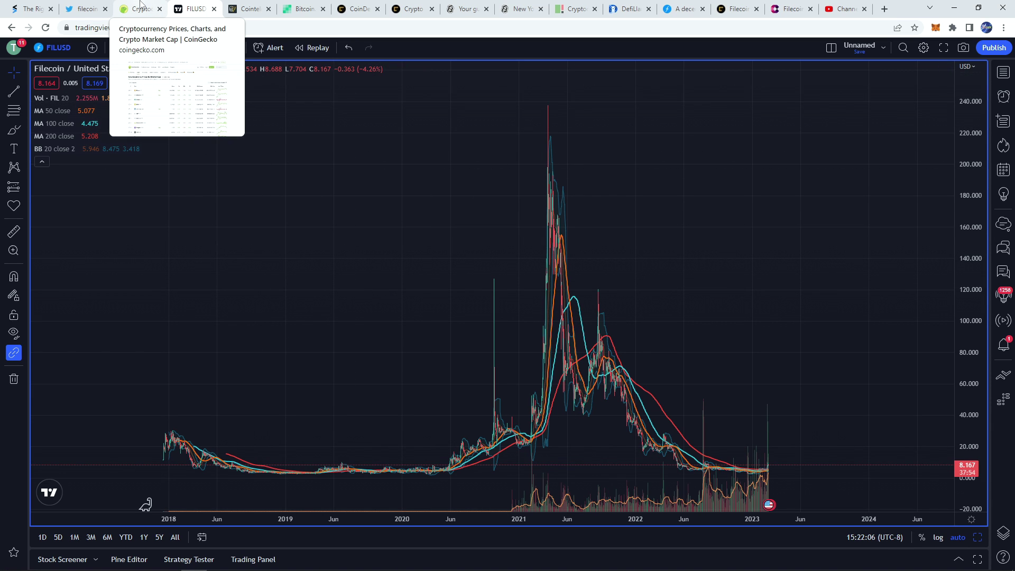
# Rank the CoinGecko coin table by 7-day change so Conflux (543.4%) leads and Filecoin sits fourth
pyautogui.click(138, 8)
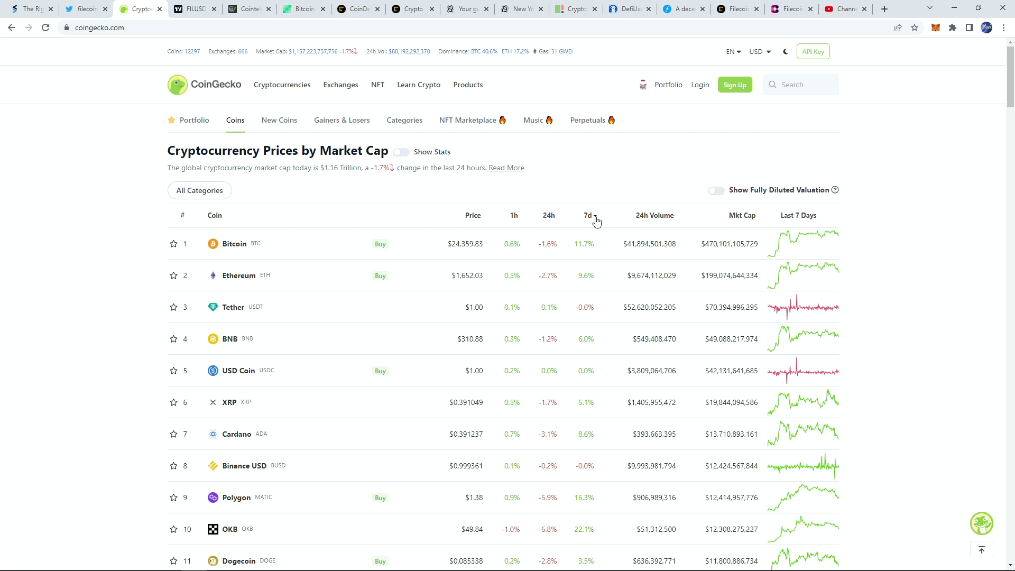
pyautogui.click(591, 219)
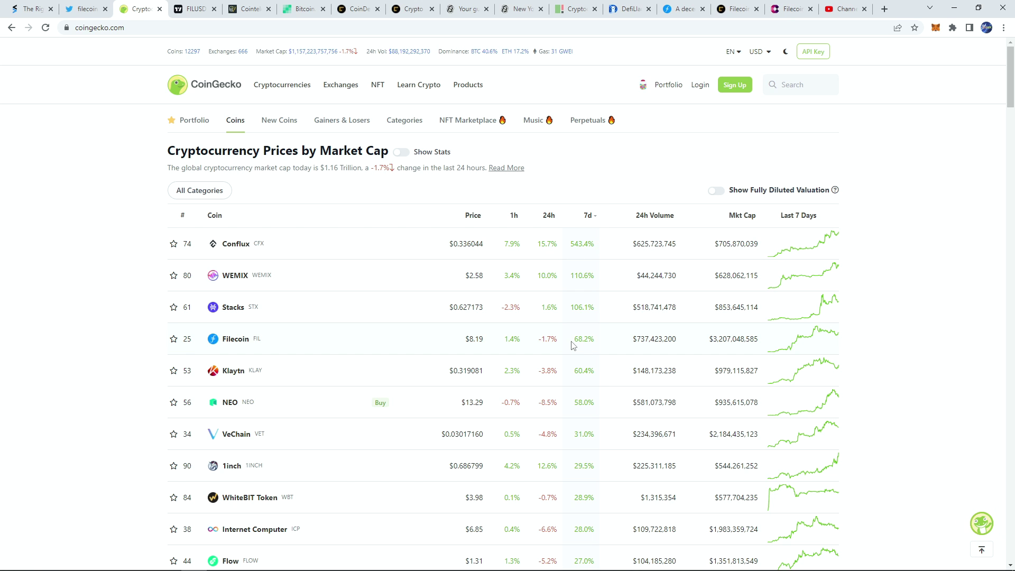
# Open the Filecoin coin page from the CoinGecko table in a new tab and switch to it
pyautogui.rightClick(232, 339)
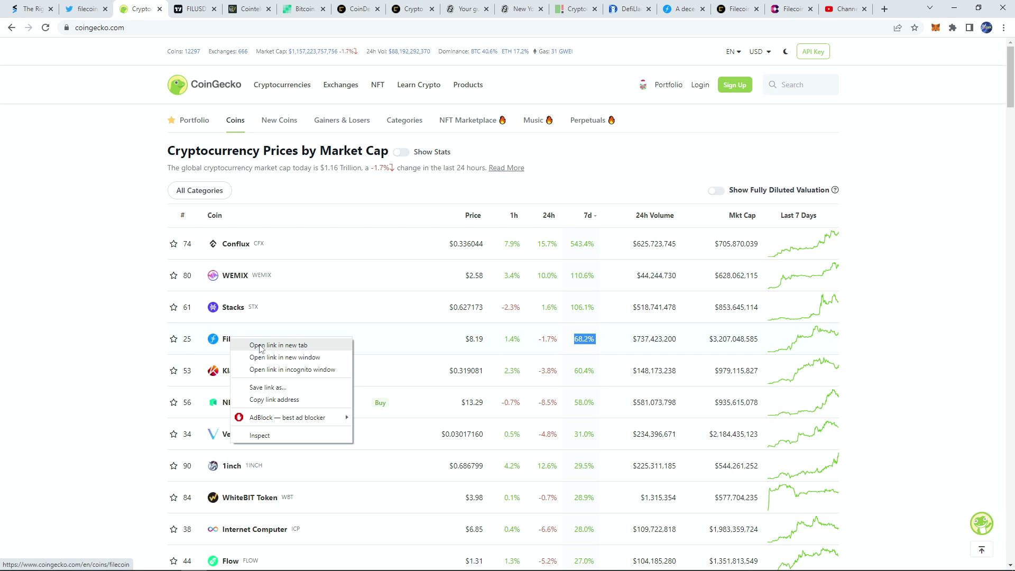
pyautogui.click(259, 345)
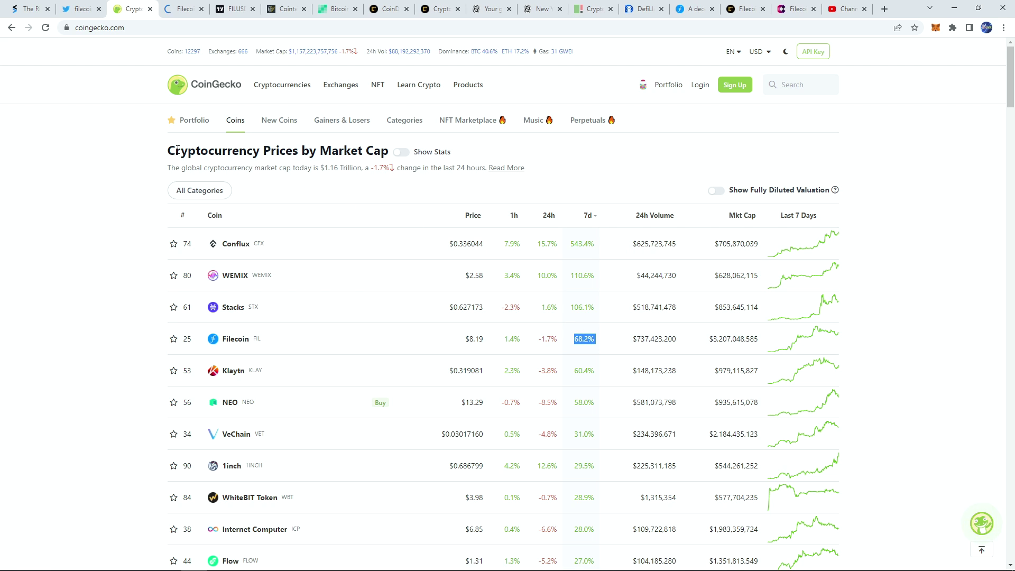
pyautogui.click(184, 11)
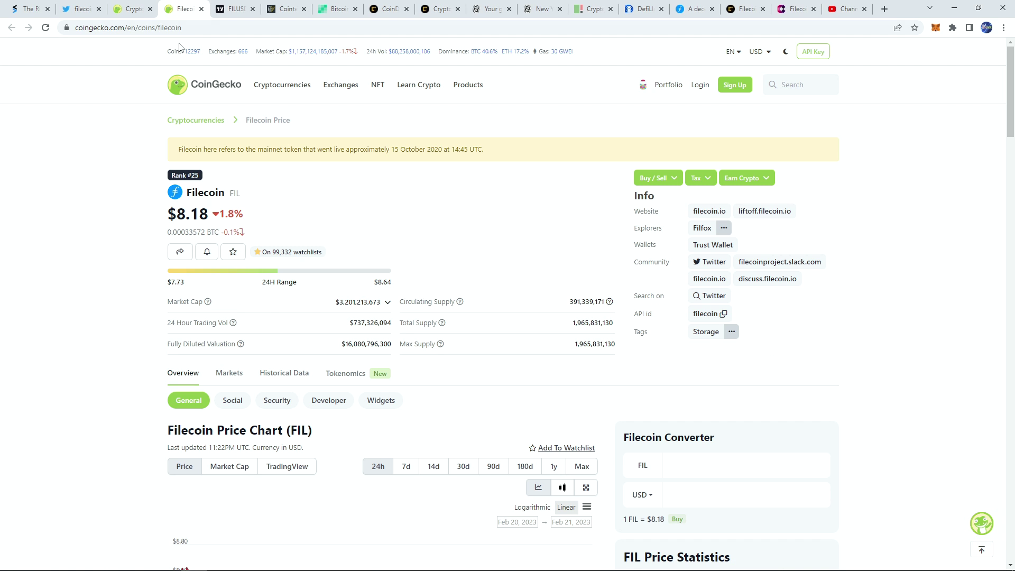
pyautogui.click(142, 7)
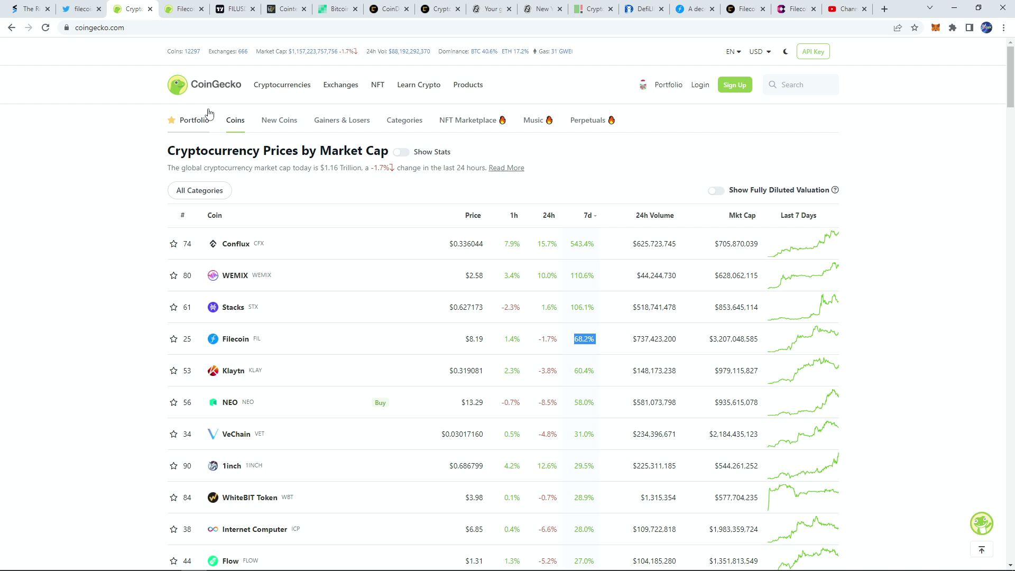
pyautogui.click(184, 9)
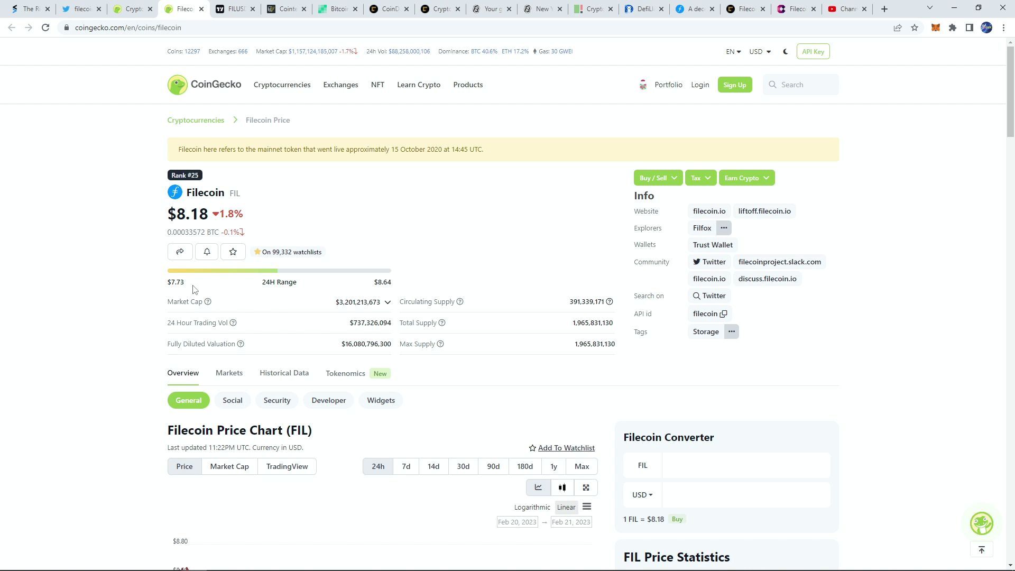
# Set the Filecoin price chart to Max to show October 2020 through February 2023
pyautogui.scroll(-2, 199, 275)
pyautogui.scroll(1, 201, 267)
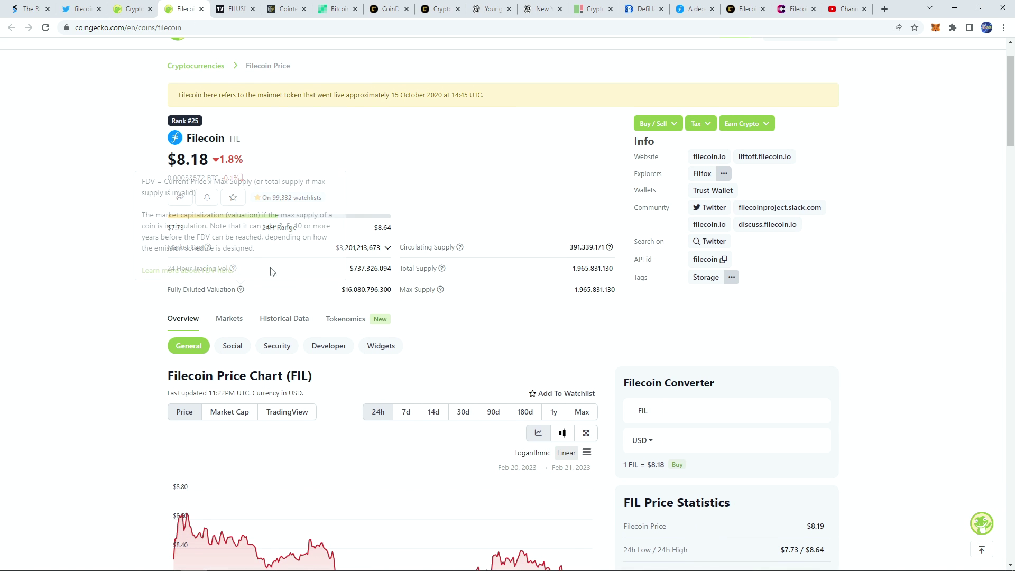
pyautogui.click(581, 414)
pyautogui.moveTo(192, 139); pyautogui.dragTo(208, 139)
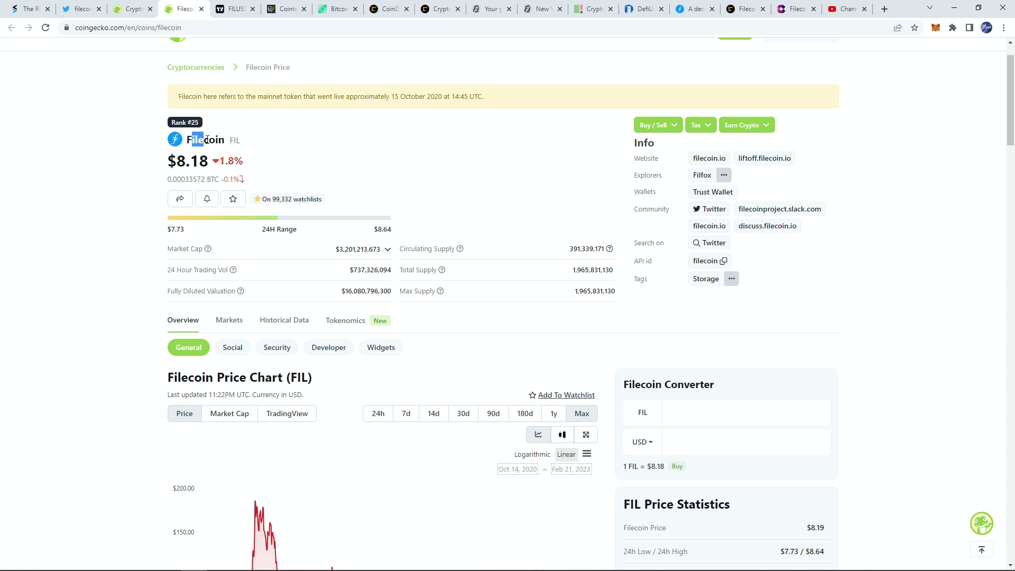
pyautogui.scroll(-2, 280, 144)
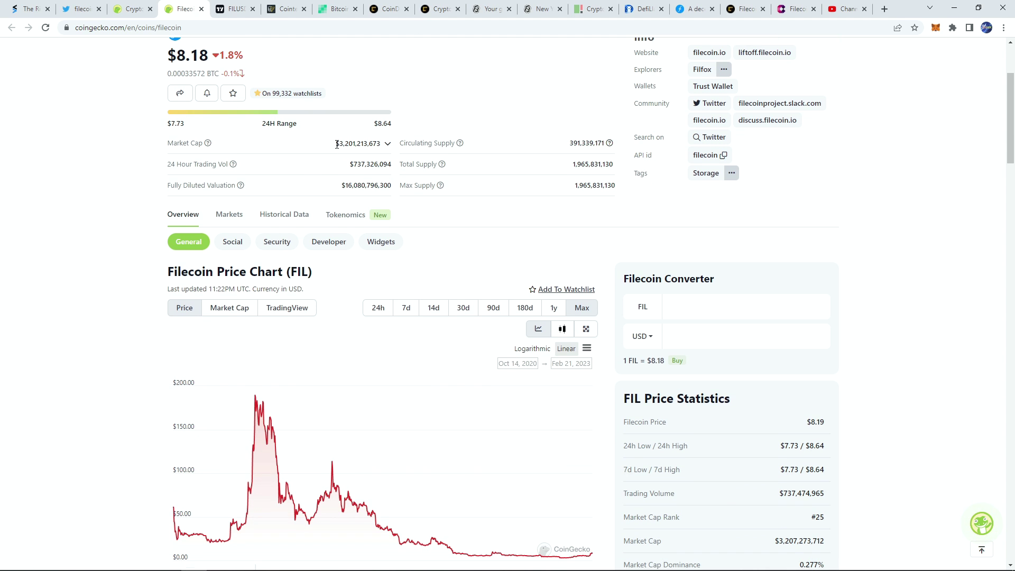
pyautogui.scroll(3, 125, 155)
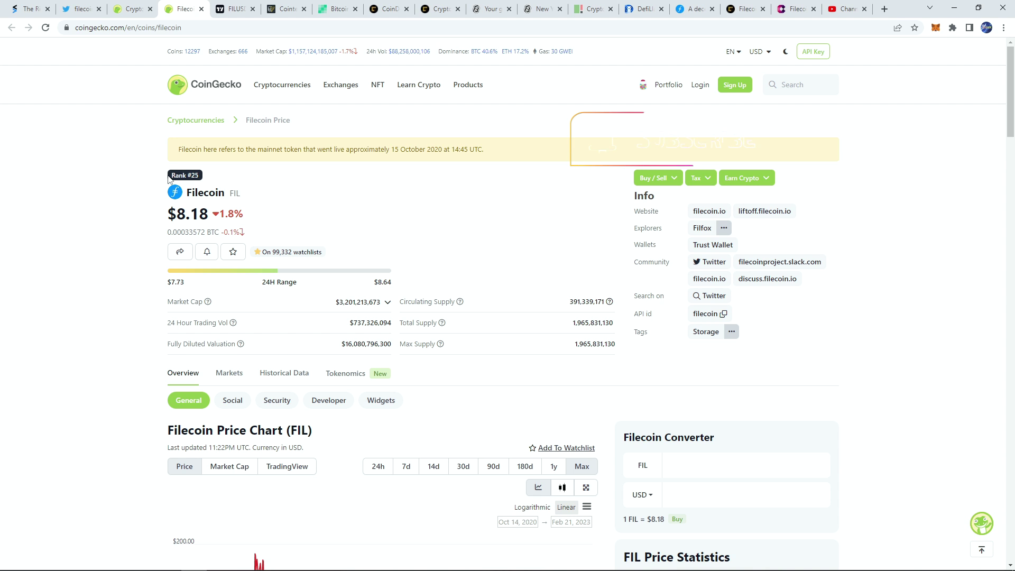
# Scroll up and down through the Filecoin (FIL) page's $8.18 price details and stats
pyautogui.scroll(-4, 223, 185)
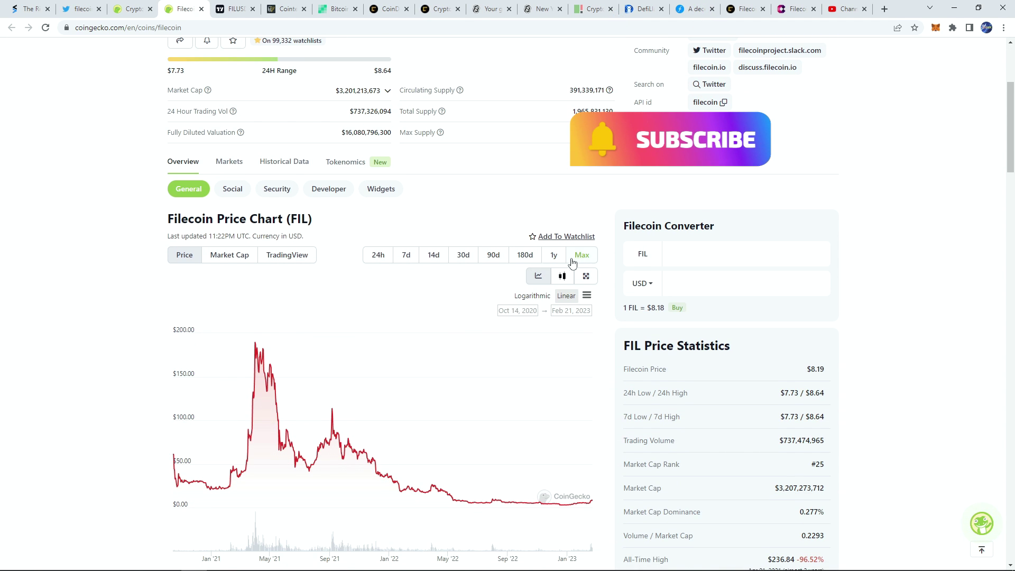
pyautogui.scroll(-3, 272, 243)
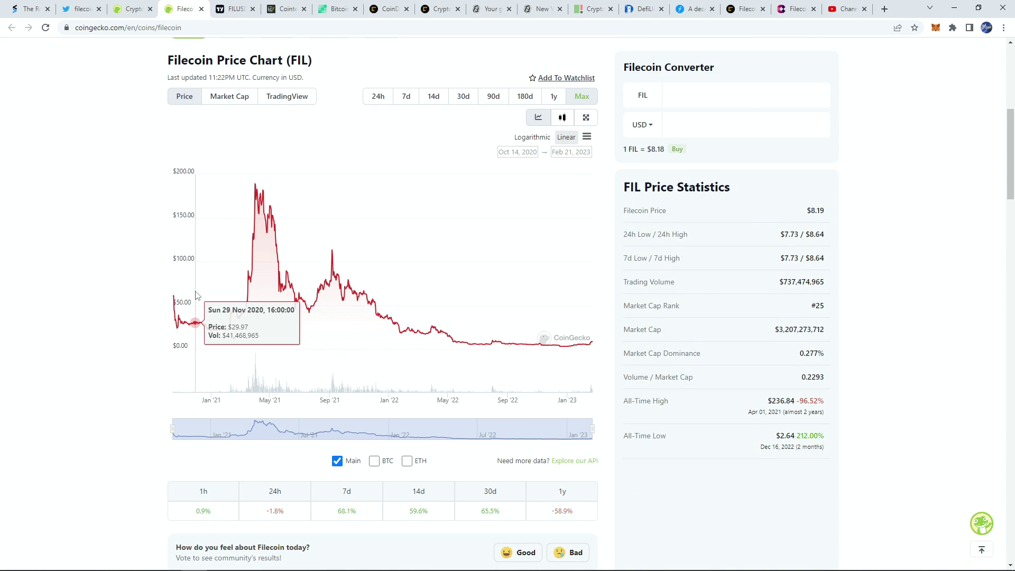
pyautogui.scroll(2, 195, 294)
pyautogui.scroll(3, 196, 294)
pyautogui.scroll(-2, 195, 291)
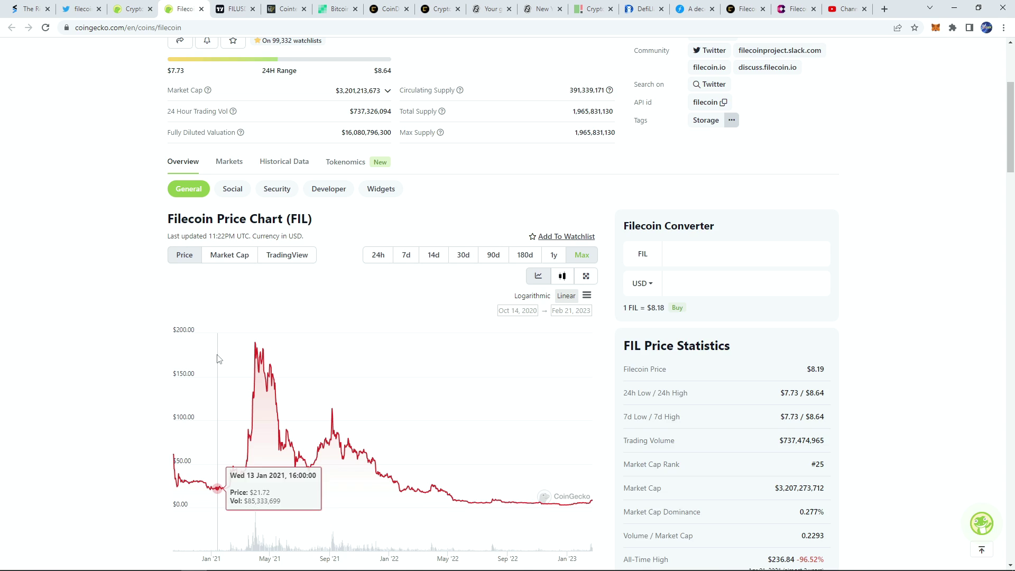
pyautogui.scroll(-2, 203, 336)
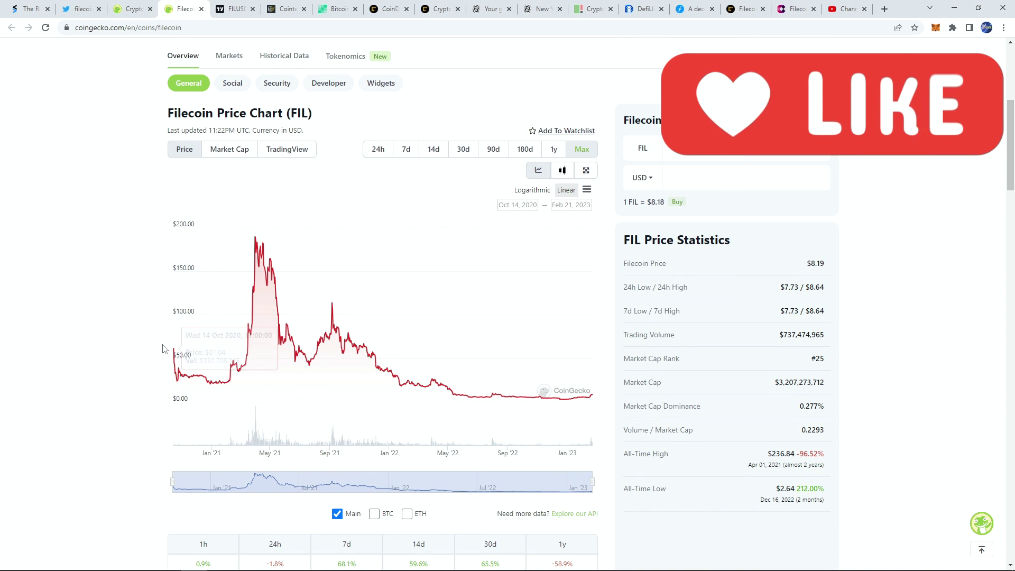
pyautogui.scroll(6, 130, 328)
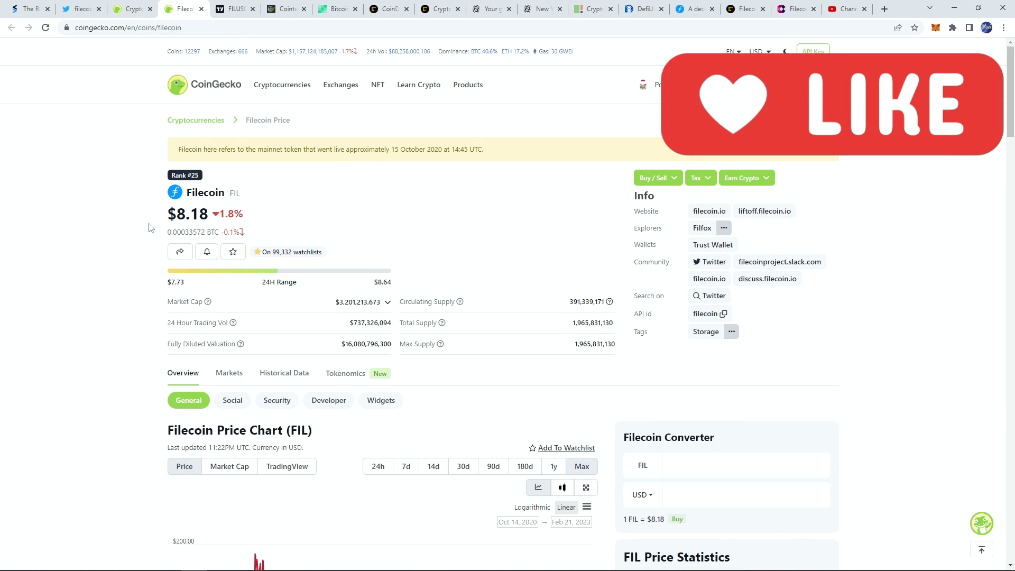
pyautogui.scroll(-6, 151, 228)
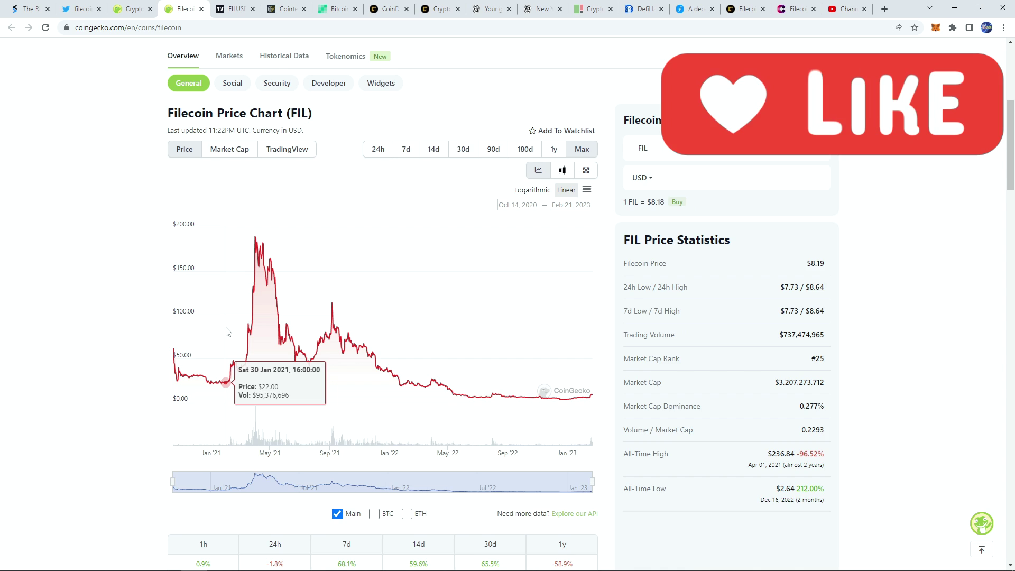
pyautogui.scroll(3, 228, 332)
pyautogui.scroll(-1, 227, 332)
pyautogui.scroll(1, 227, 331)
pyautogui.scroll(-1, 228, 332)
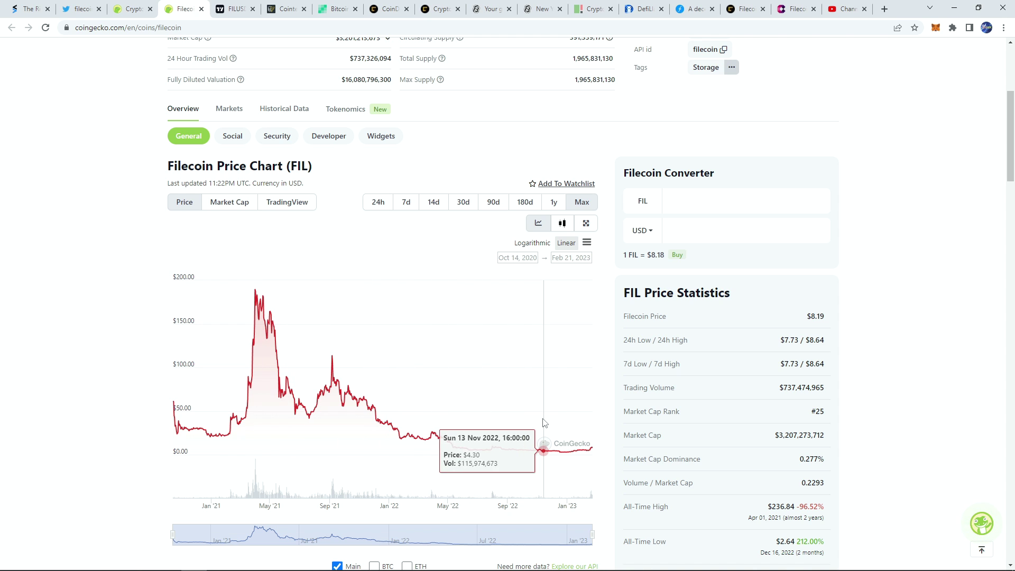
pyautogui.click(233, 9)
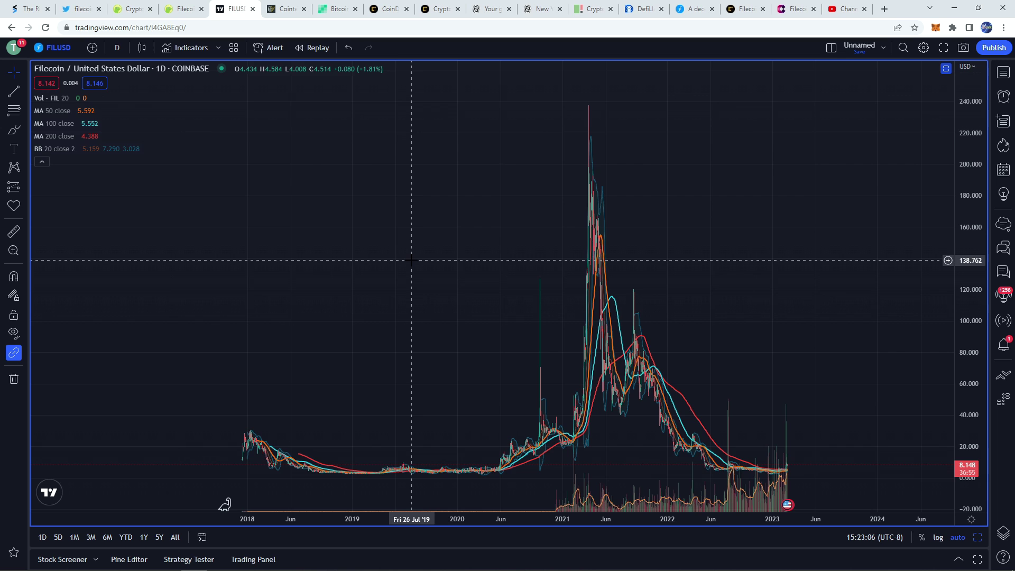
pyautogui.scroll(2, 482, 307)
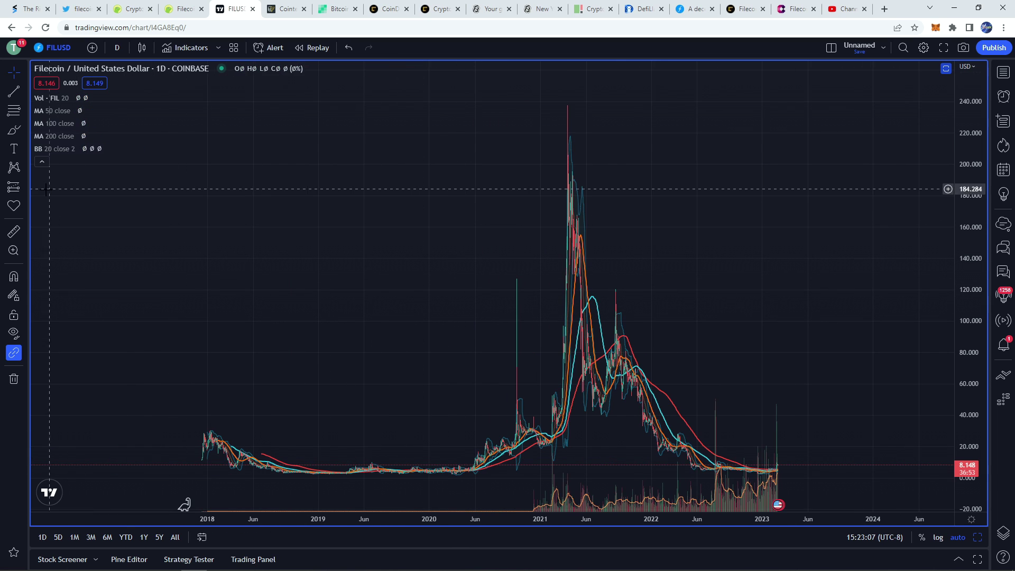
pyautogui.click(15, 129)
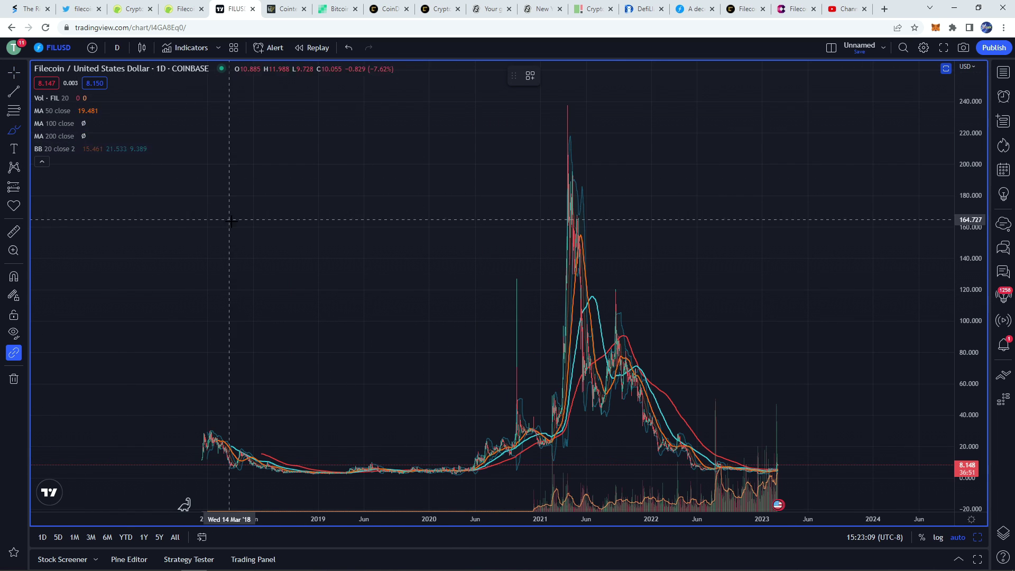
pyautogui.moveTo(515, 439)
pyautogui.mouseDown()
pyautogui.moveTo(474, 341)
pyautogui.moveTo(669, 163)
pyautogui.moveTo(444, 426)
pyautogui.moveTo(432, 422)
pyautogui.mouseUp()
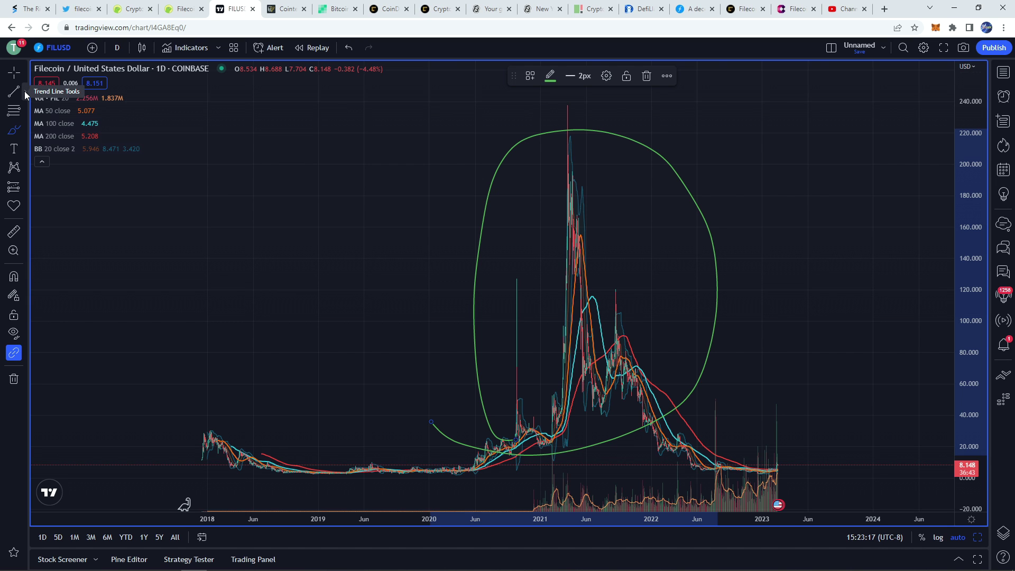
pyautogui.hotkey('ctrl', 'z')
pyautogui.scroll(5, 529, 132)
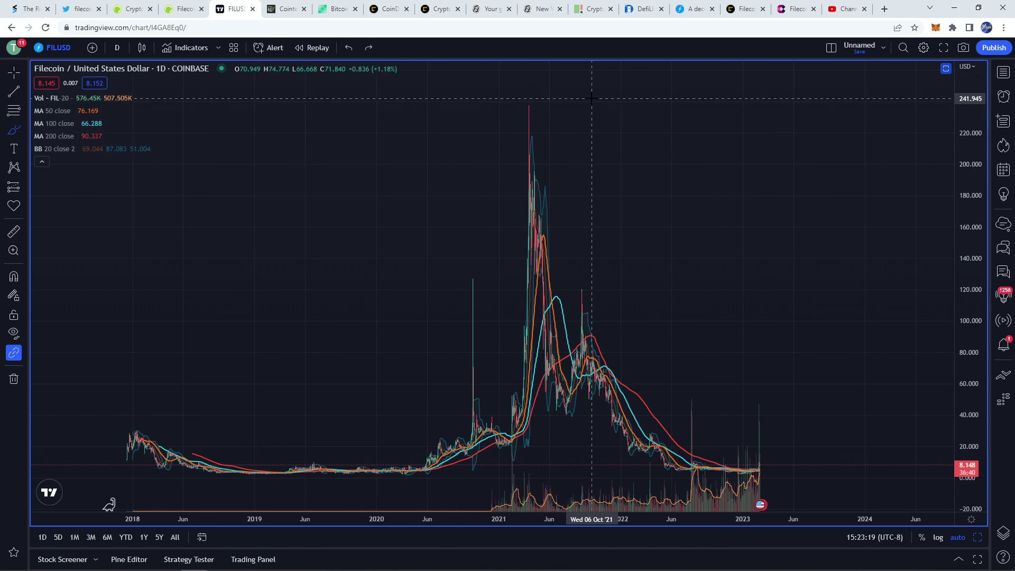
# Go to the filecoin.io tab and look over its decentralized storage network homepage
pyautogui.click(693, 9)
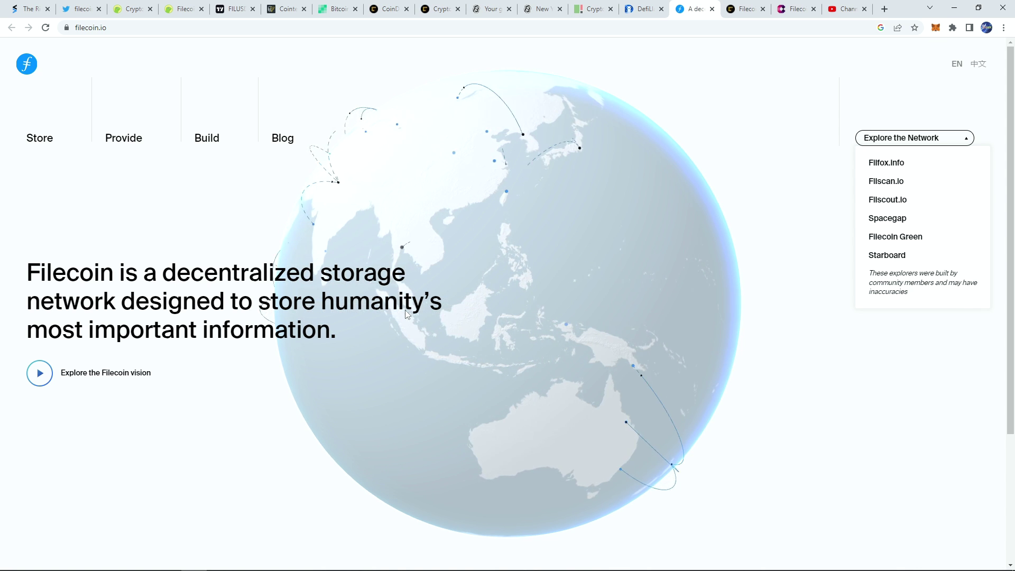
pyautogui.scroll(-3, 405, 310)
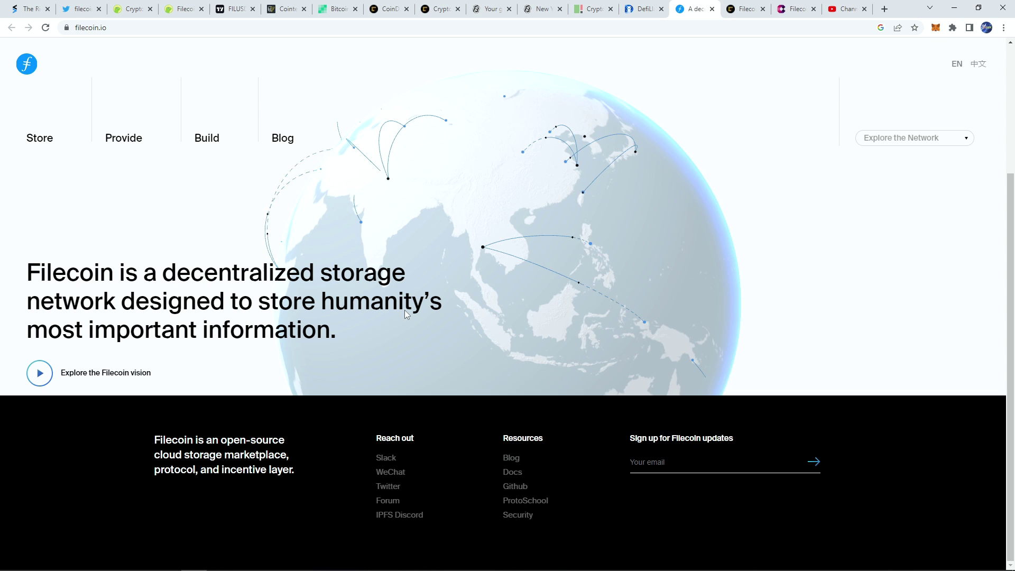
pyautogui.scroll(3, 404, 310)
pyautogui.scroll(2, 404, 310)
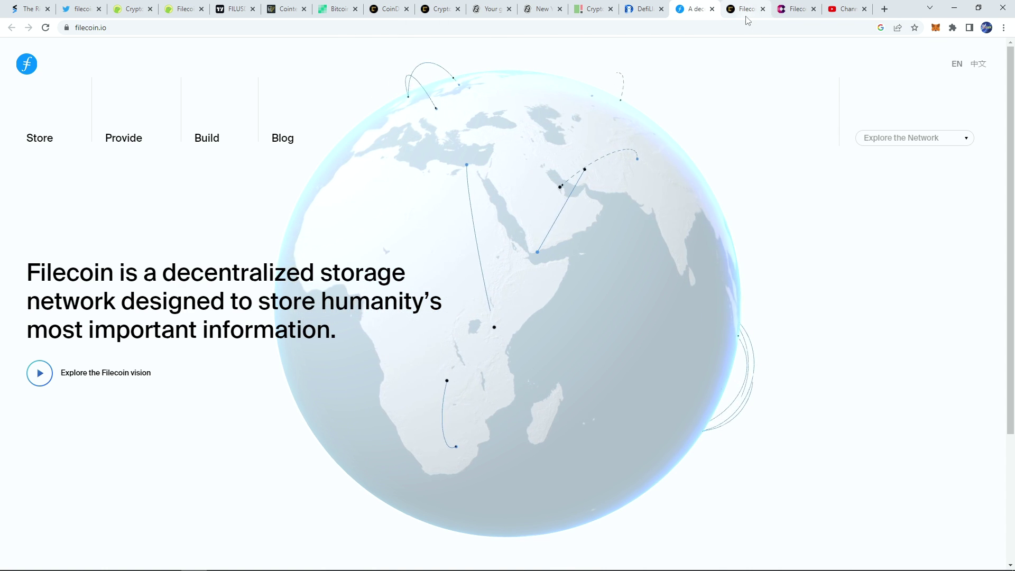
# On the CoinDesk tab, highlight phrases of the 'Filecoin, Storj Outperform Bitcoin' headline
pyautogui.moveTo(730, 10)
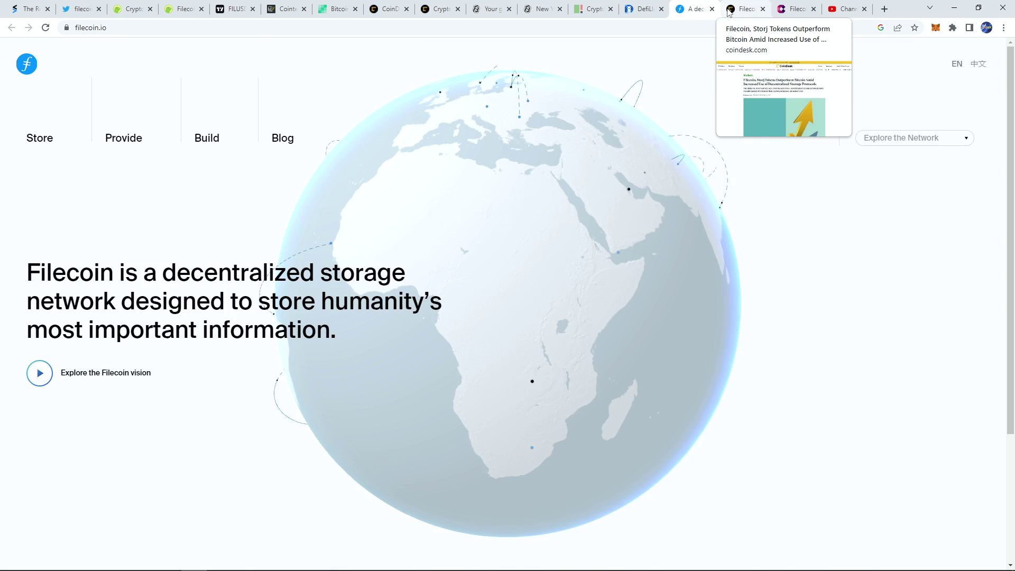
pyautogui.click(730, 10)
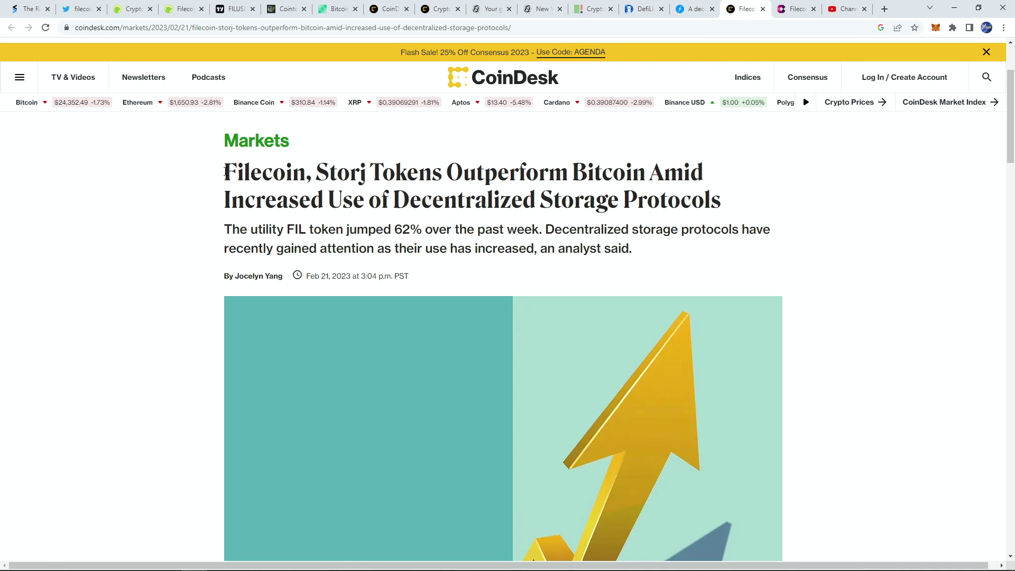
pyautogui.moveTo(225, 171); pyautogui.dragTo(366, 171)
pyautogui.click(368, 171)
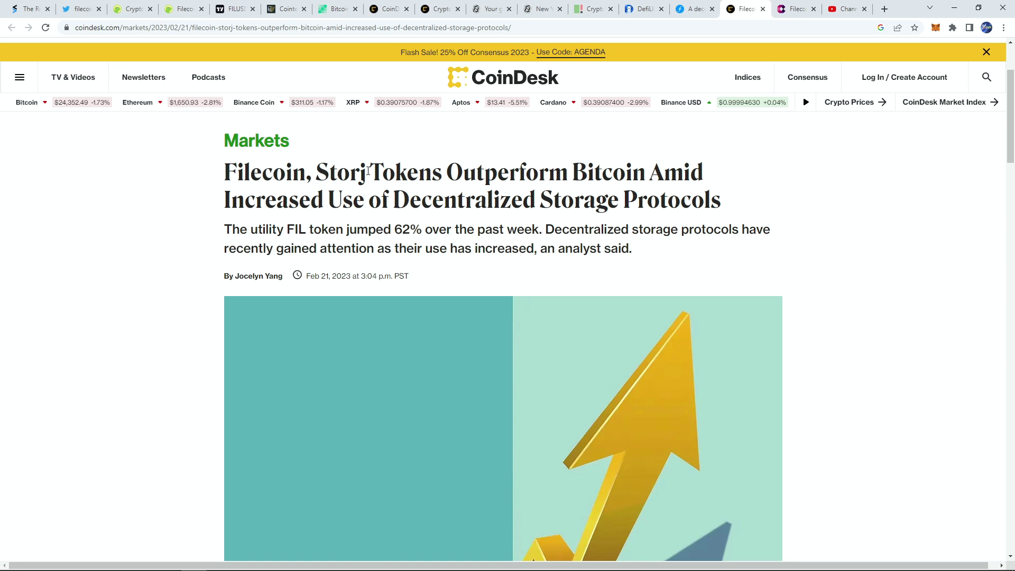
pyautogui.moveTo(225, 174); pyautogui.dragTo(380, 177)
pyautogui.click(379, 177)
pyautogui.moveTo(459, 176); pyautogui.dragTo(739, 174)
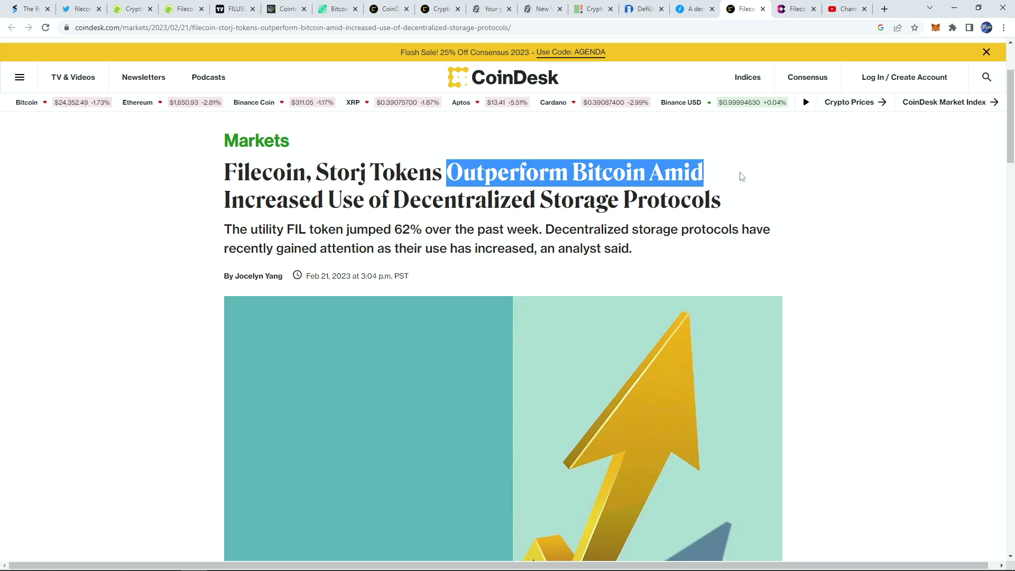
pyautogui.click(742, 177)
pyautogui.moveTo(232, 200); pyautogui.dragTo(699, 203)
pyautogui.click(699, 203)
# Read down the CoinDesk article, then move on to the Cryptonews Filecoin price prediction article
pyautogui.scroll(-10, 686, 205)
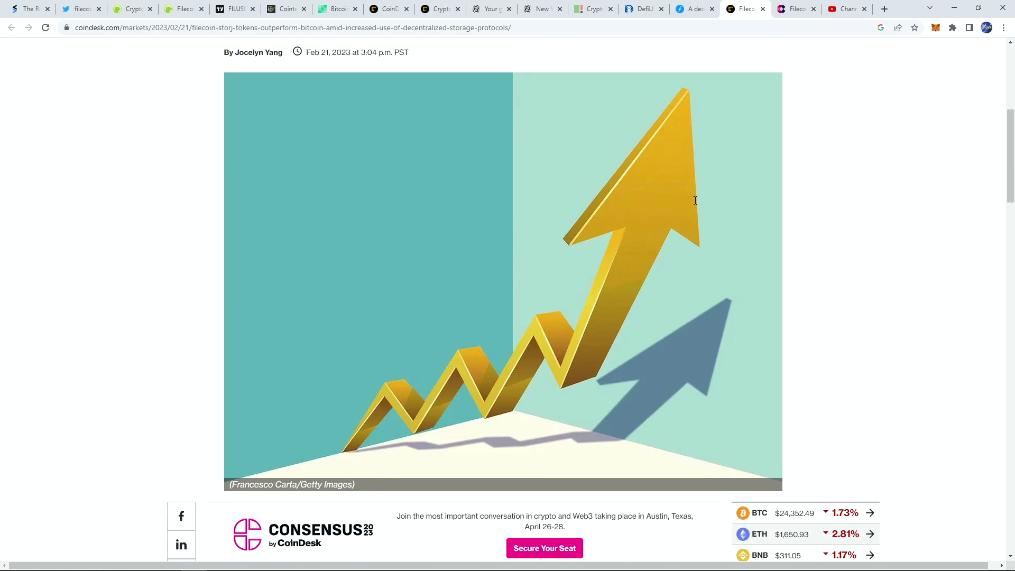
pyautogui.scroll(-12, 686, 206)
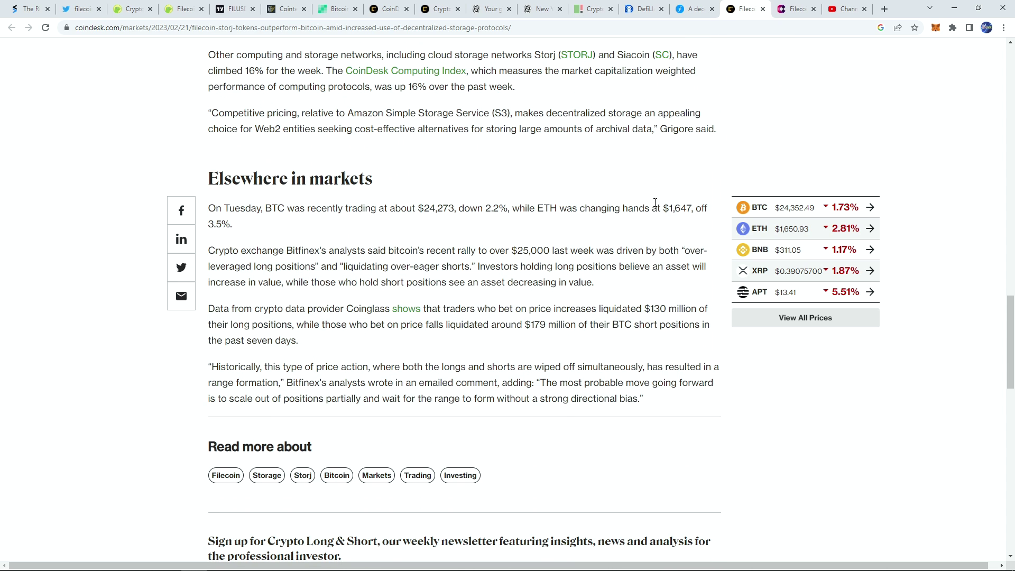
pyautogui.hotkey('ctrl', 'Tab')
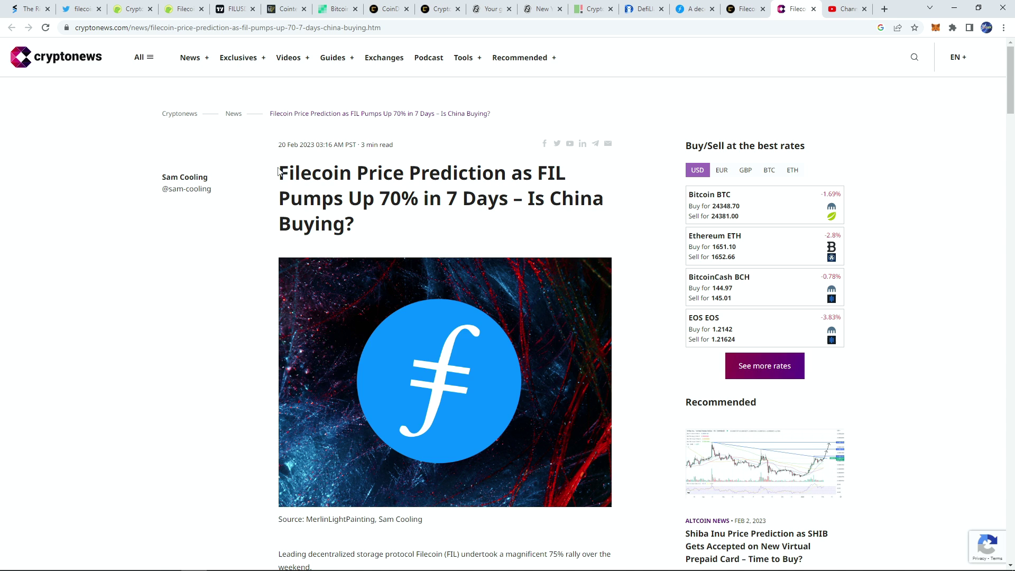
# Highlight the 'Filecoin Price Prediction as FIL Pumps Up 70% in 7 Days' headline
pyautogui.moveTo(280, 172); pyautogui.dragTo(426, 225)
pyautogui.click(427, 227)
pyautogui.moveTo(511, 192); pyautogui.dragTo(606, 200)
# Read through the chart and risk analysis down to 'Why is Filecoin (FIL) exploding?'
pyautogui.scroll(-7, 616, 239)
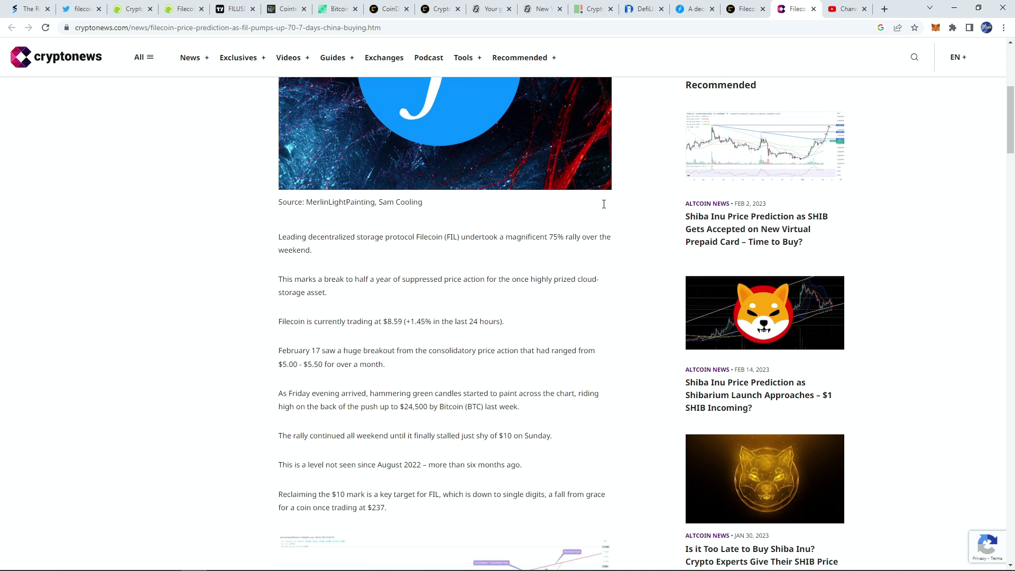
pyautogui.scroll(-3, 616, 239)
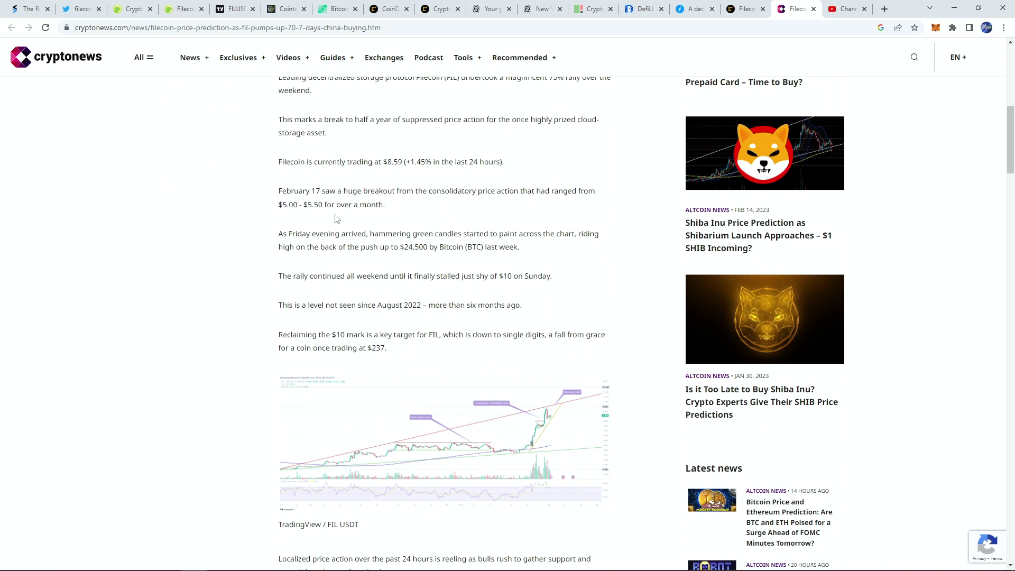
pyautogui.scroll(-1, 315, 218)
pyautogui.scroll(-2, 315, 218)
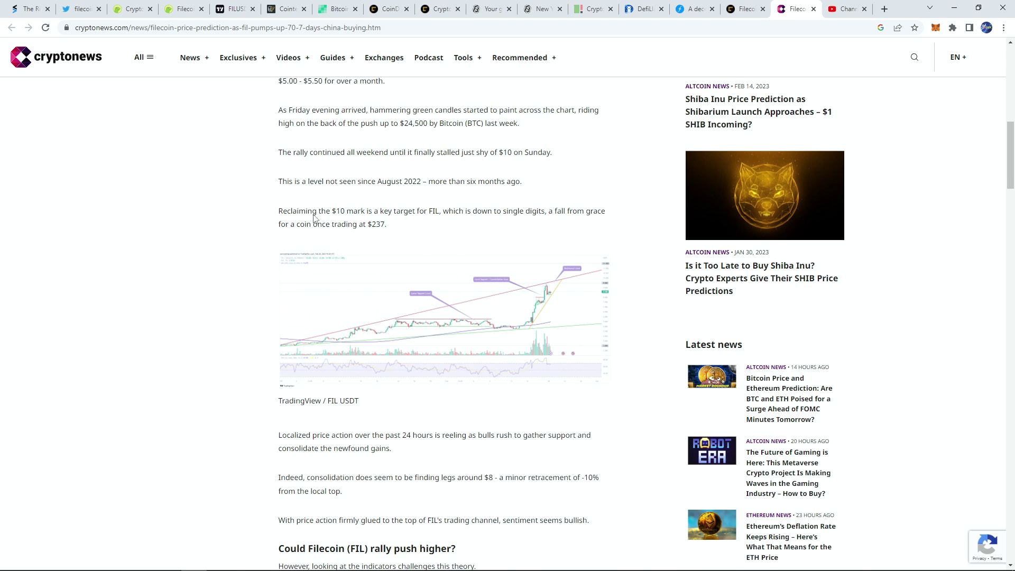
pyautogui.scroll(-5, 242, 222)
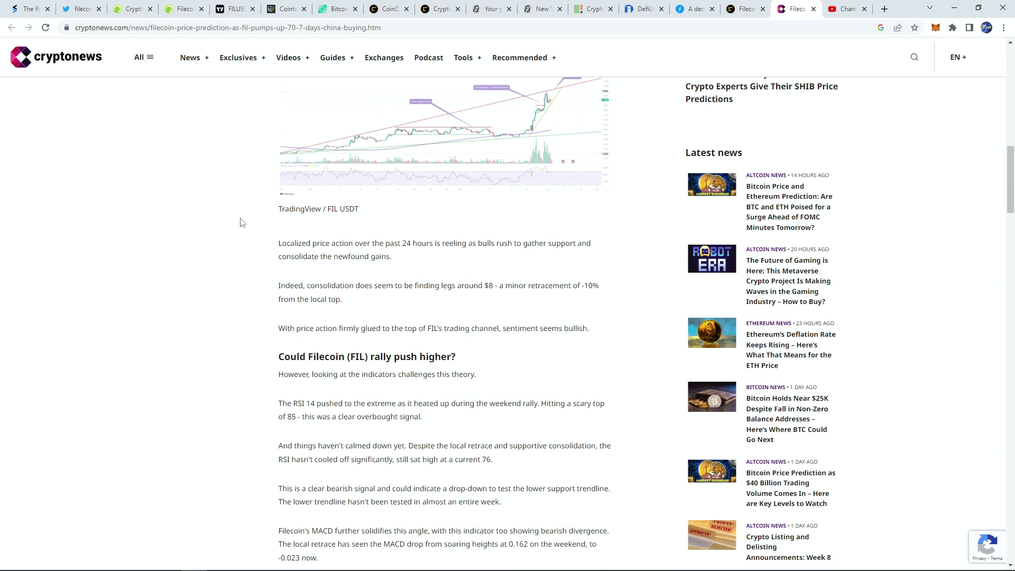
pyautogui.scroll(-3, 241, 222)
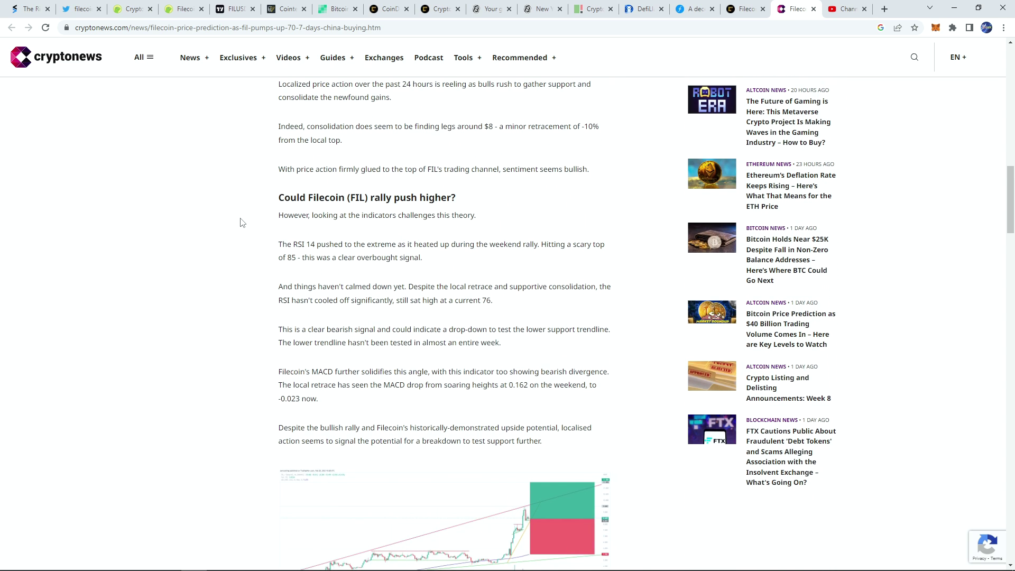
pyautogui.scroll(-5, 242, 222)
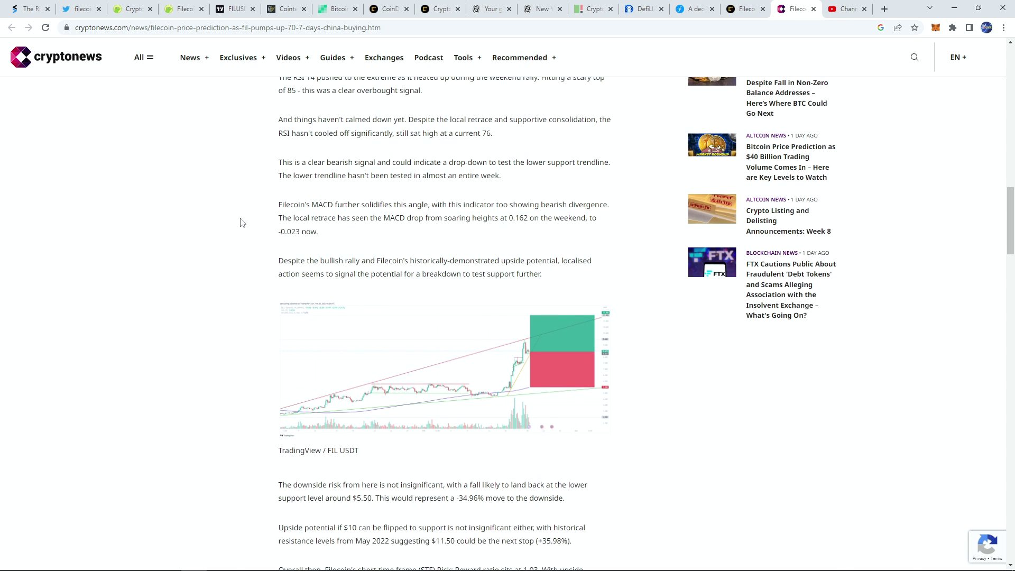
pyautogui.scroll(-3, 242, 222)
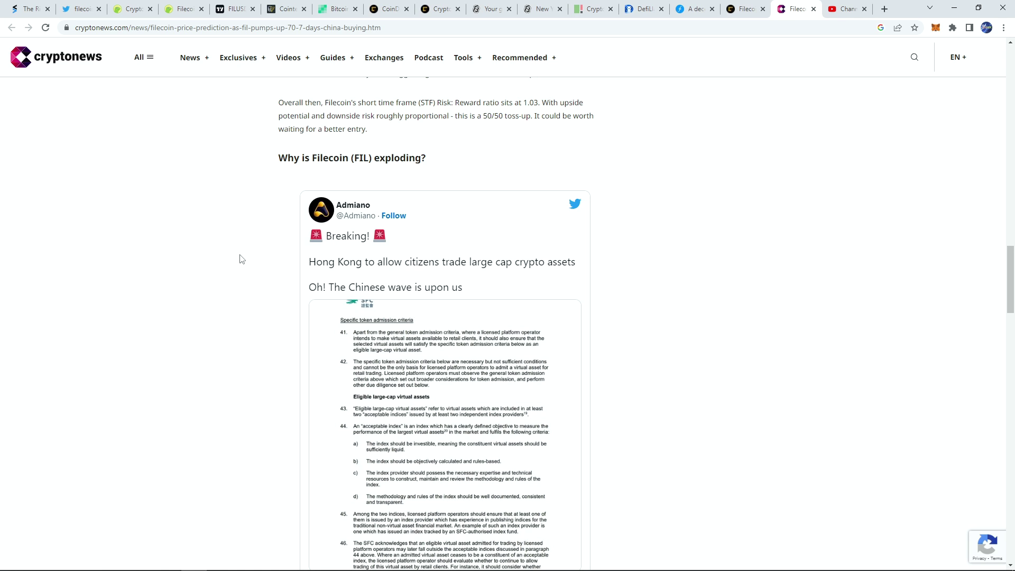
pyautogui.scroll(-3, 245, 275)
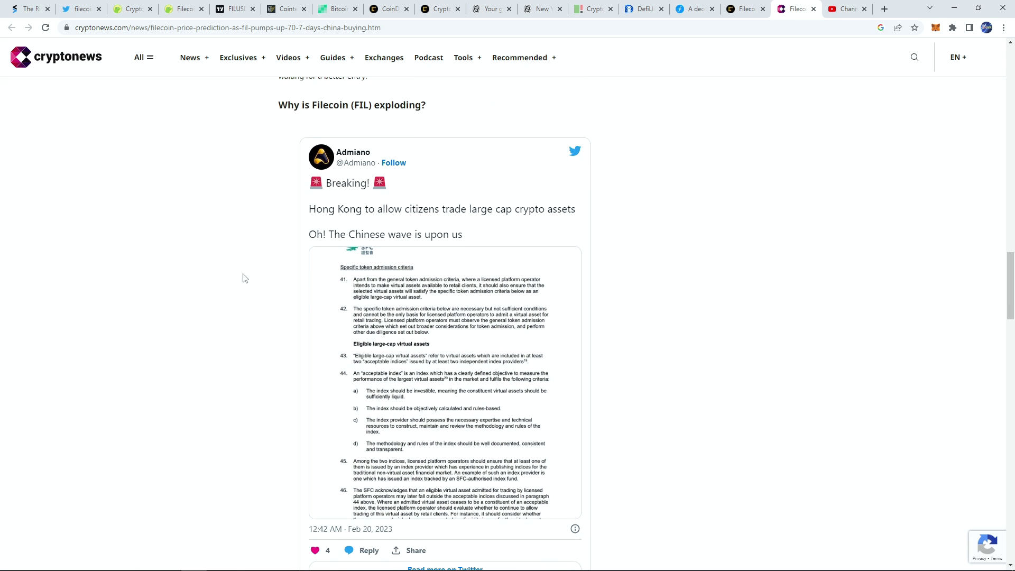
pyautogui.scroll(-3, 244, 278)
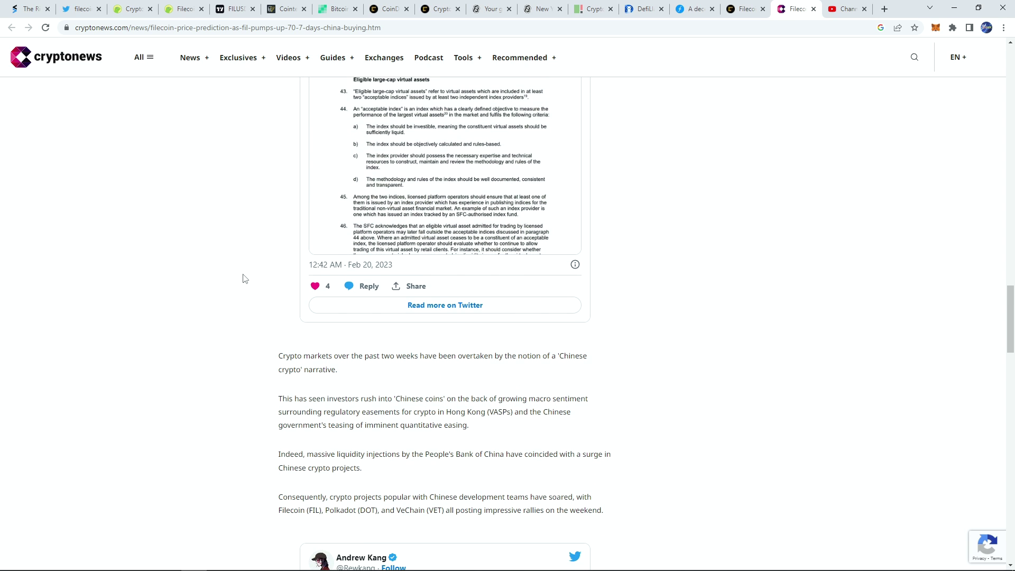
pyautogui.scroll(-2, 245, 278)
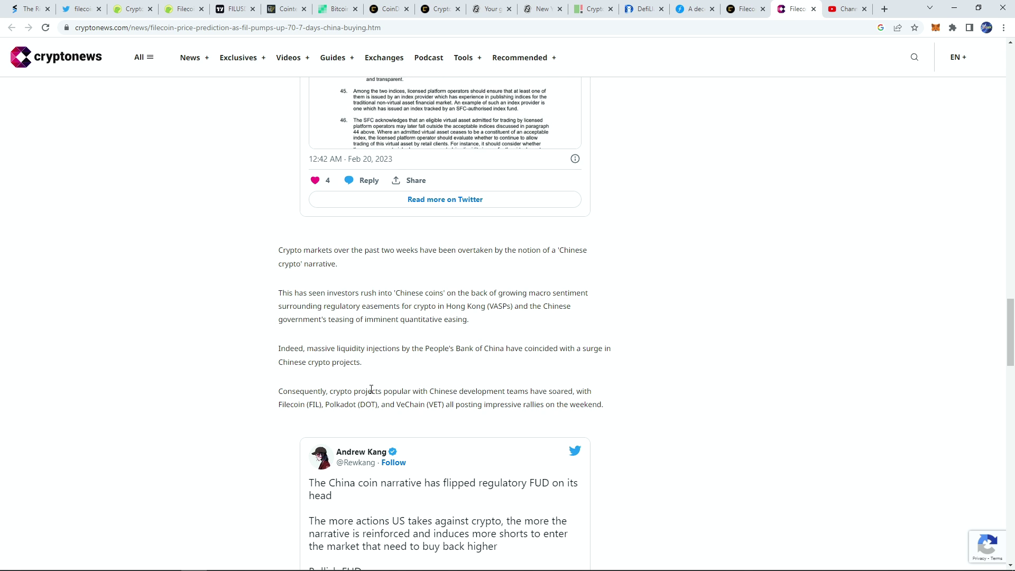
# Highlight the paragraph on Chinese-developed crypto projects and the rallying coins list
pyautogui.moveTo(326, 389); pyautogui.dragTo(466, 390)
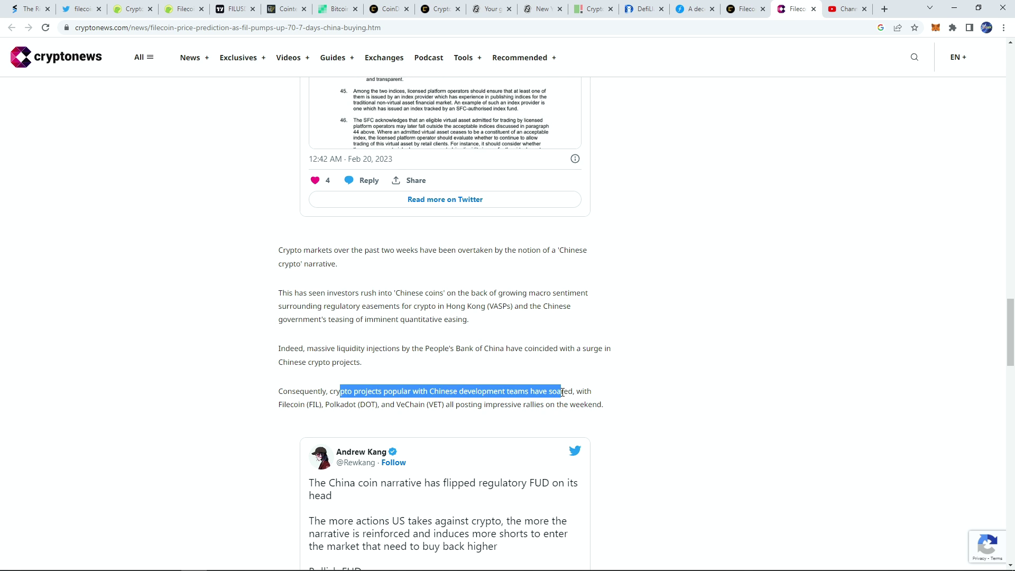
pyautogui.moveTo(592, 392); pyautogui.dragTo(592, 403)
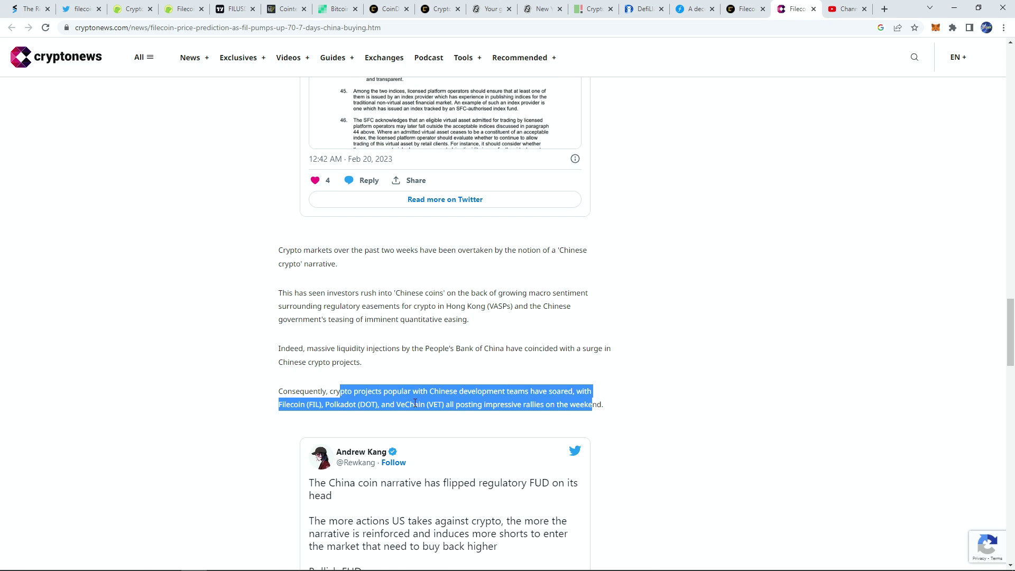
pyautogui.click(281, 406)
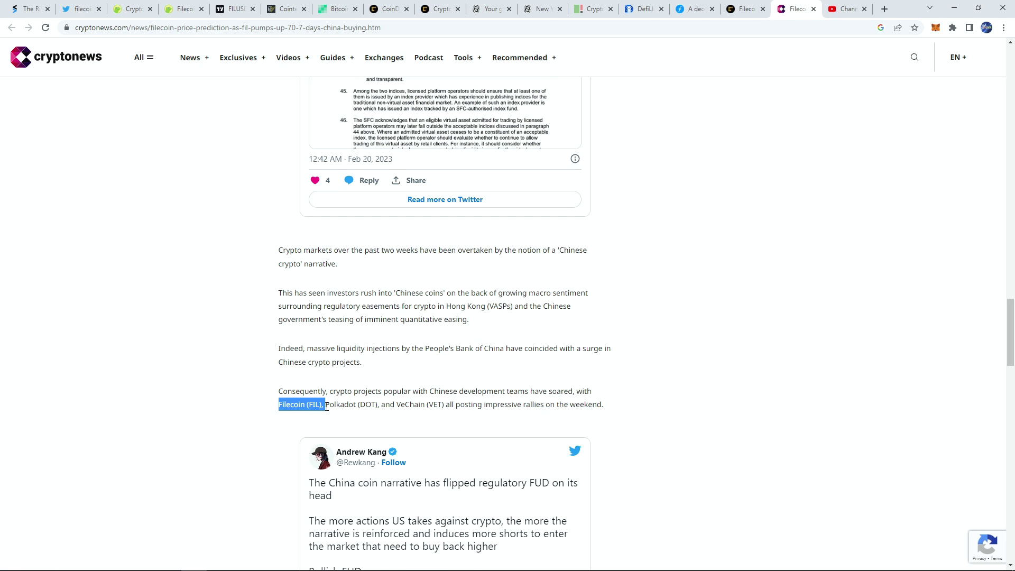
# Read the embedded tweet on the China coin narrative, then return to the article's headline
pyautogui.scroll(-2, 324, 407)
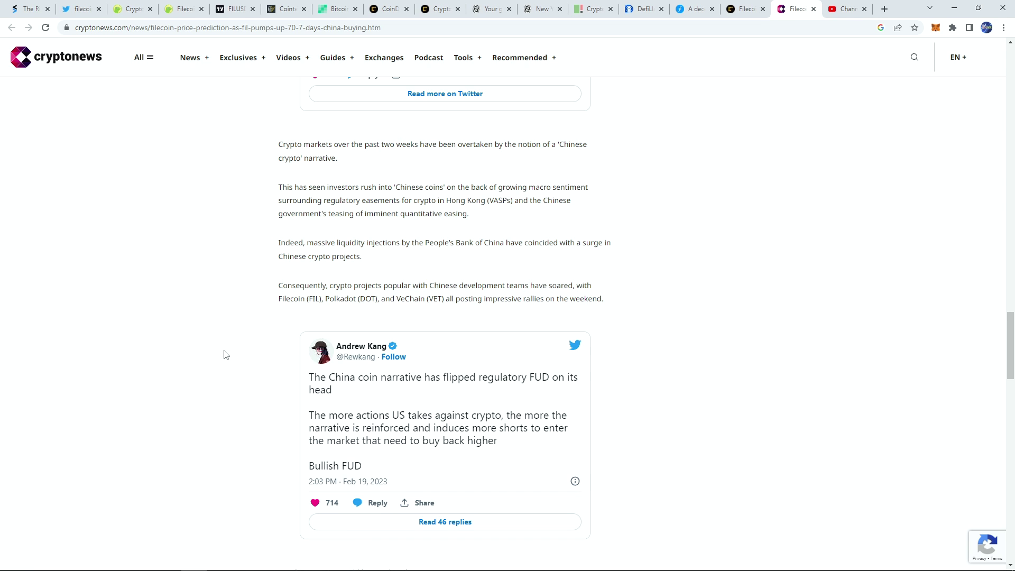
pyautogui.scroll(20, 226, 355)
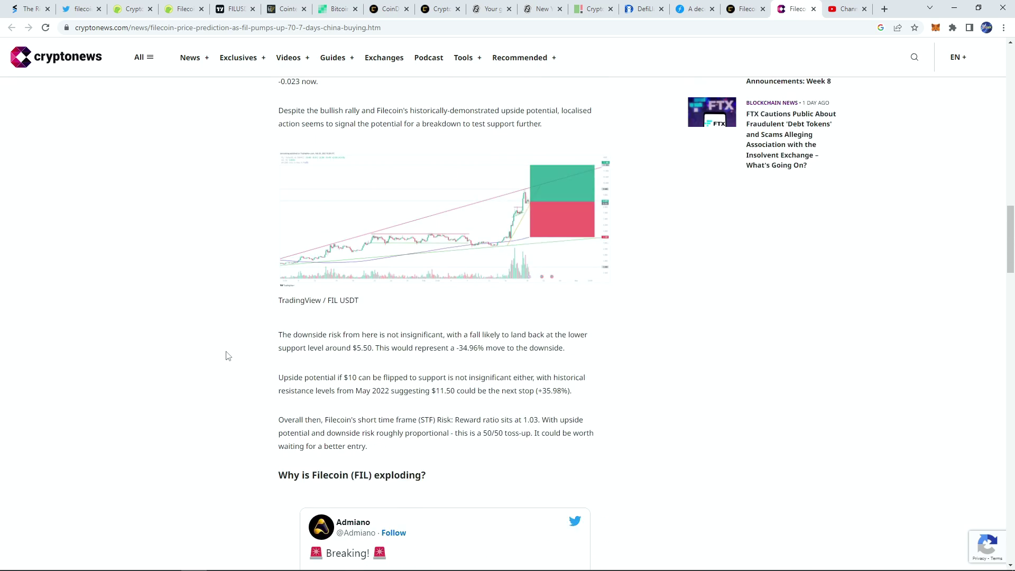
pyautogui.scroll(20, 228, 356)
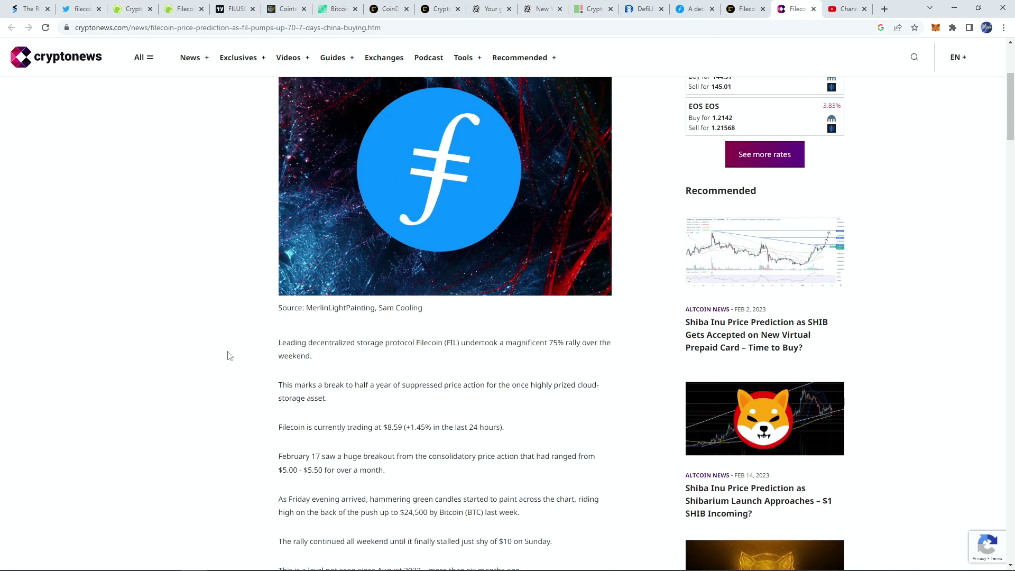
pyautogui.scroll(4, 228, 356)
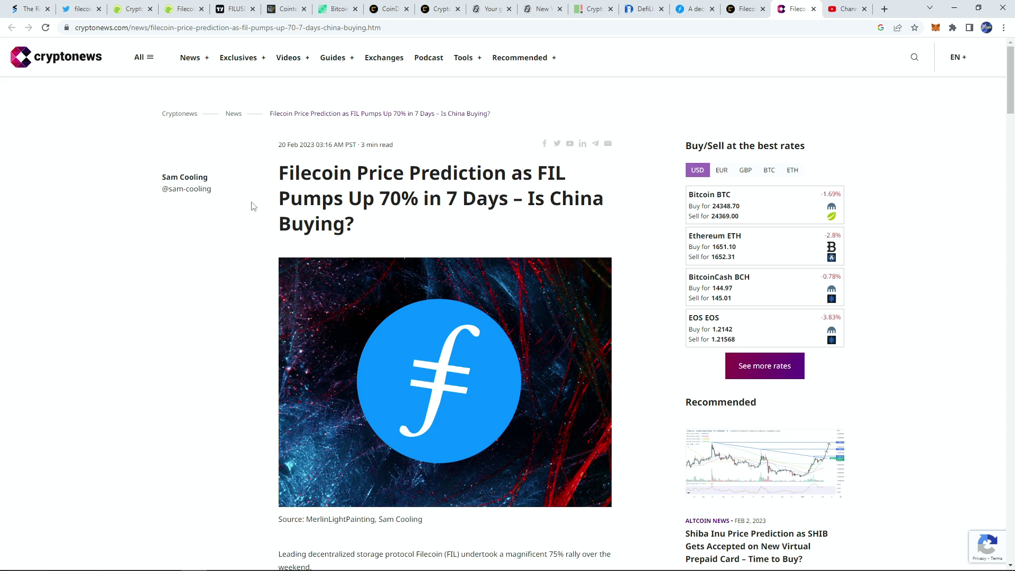
# On the TradingView FIL/USD chart, remove a stray curve drawn near 40 and reposition the view
pyautogui.click(232, 9)
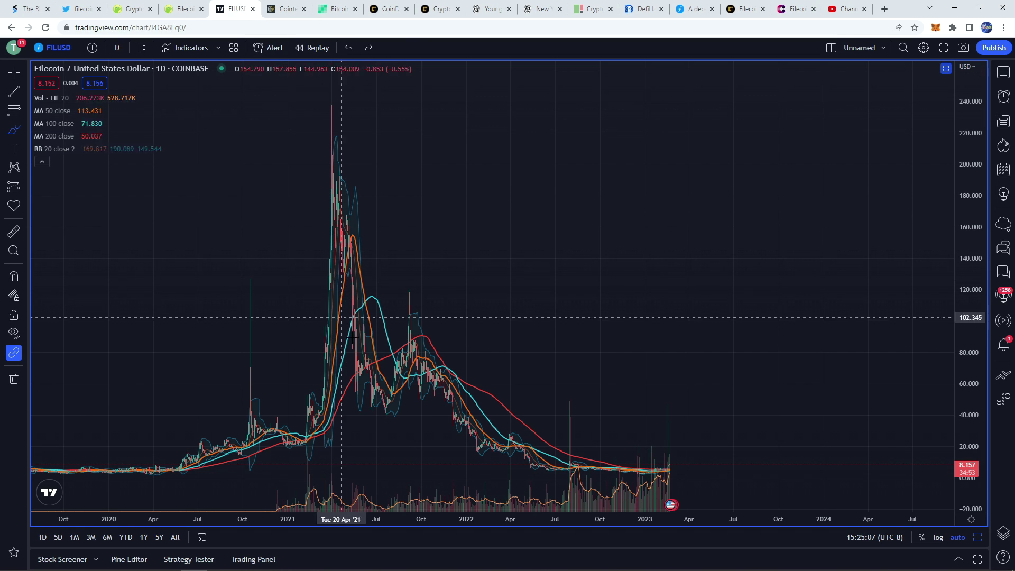
pyautogui.scroll(6, 352, 338)
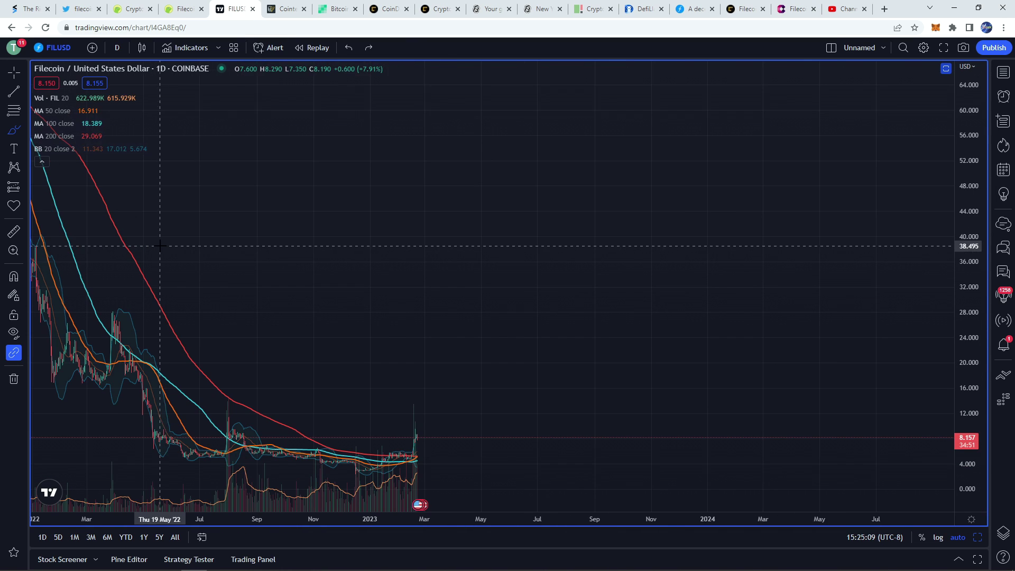
pyautogui.moveTo(206, 240); pyautogui.dragTo(619, 233)
pyautogui.press('ctrl')
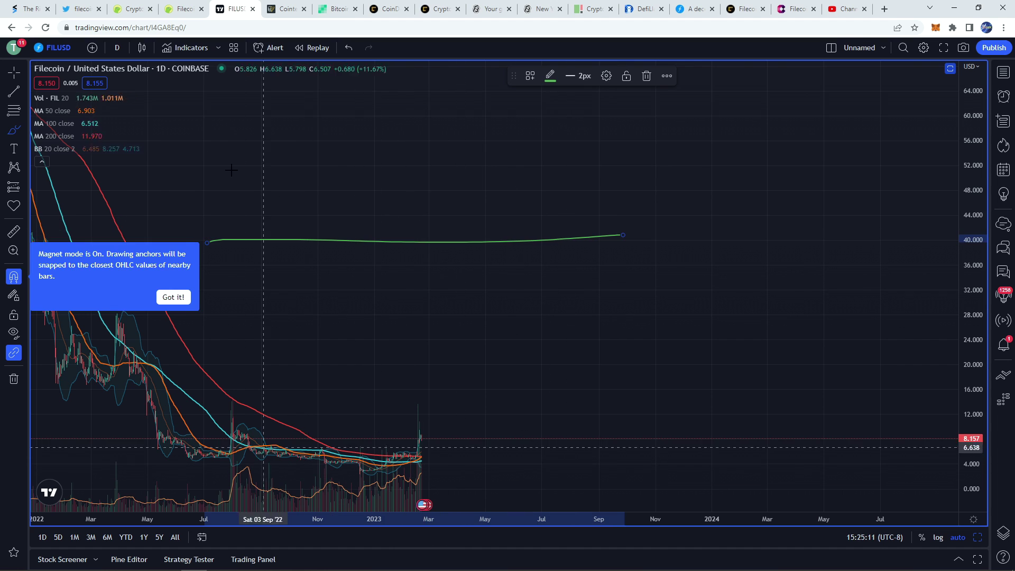
pyautogui.hotkey('ctrl', 'z')
pyautogui.click(13, 71)
pyautogui.scroll(-5, 585, 136)
pyautogui.moveTo(585, 136); pyautogui.dragTo(607, 137)
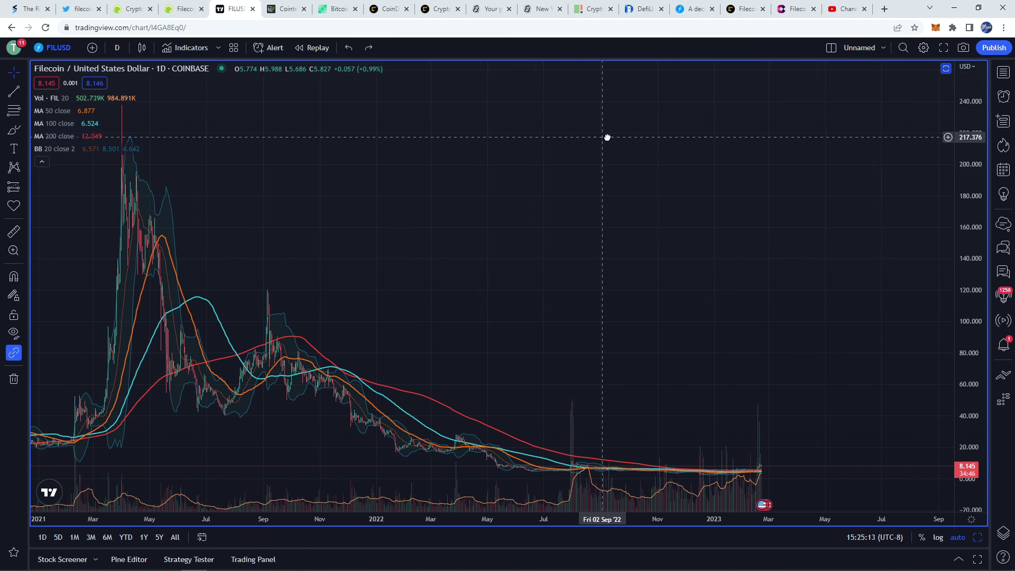
pyautogui.scroll(3, 474, 185)
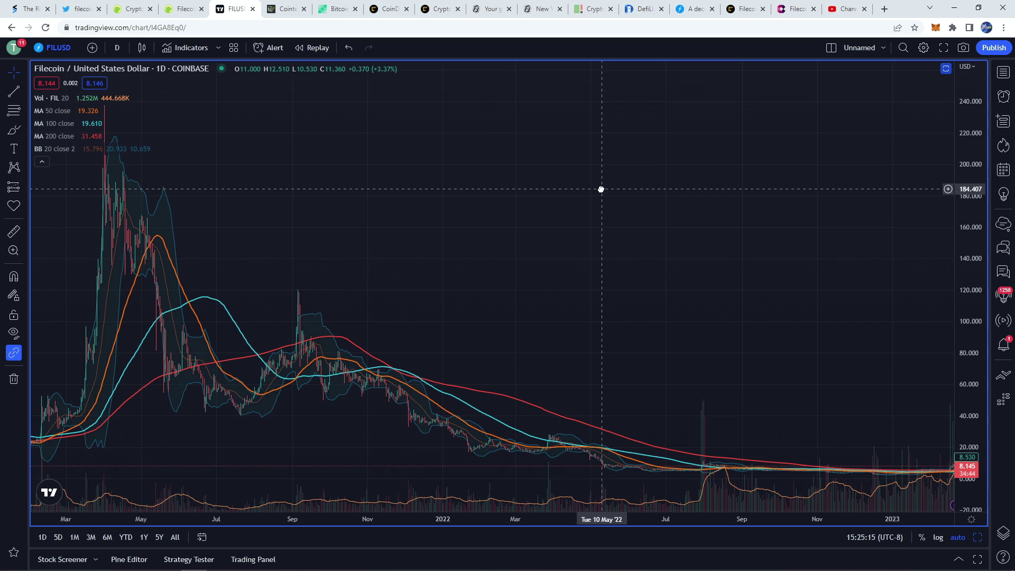
pyautogui.moveTo(601, 188); pyautogui.dragTo(545, 191)
# Draw a purple downtrend line from the March 2021 peak to early February 2022
pyautogui.click(14, 91)
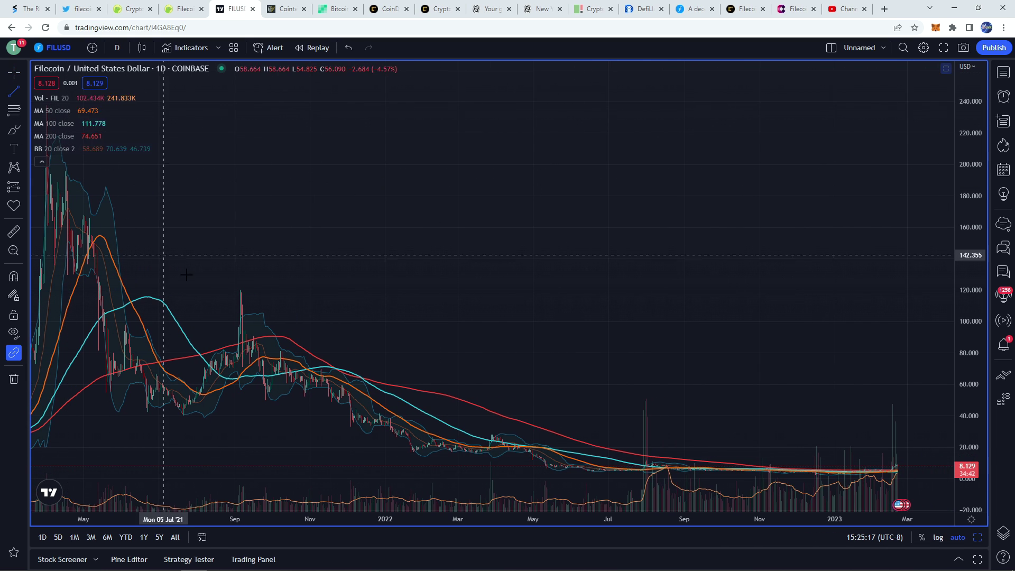
pyautogui.click(240, 288)
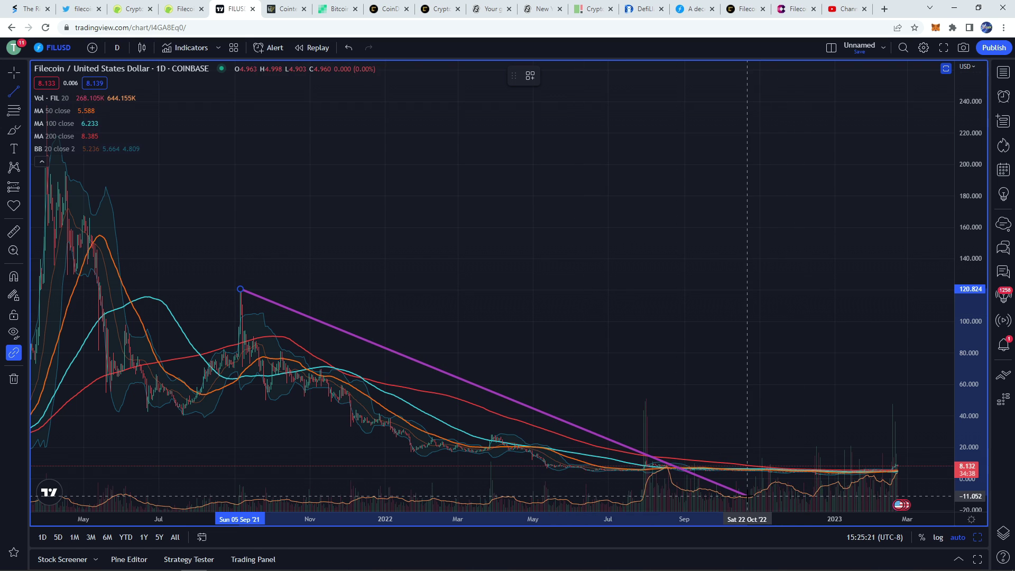
pyautogui.press('Escape')
pyautogui.click(16, 132)
pyautogui.moveTo(174, 148)
pyautogui.mouseDown()
pyautogui.moveTo(222, 204)
pyautogui.moveTo(688, 373)
pyautogui.moveTo(835, 405)
pyautogui.mouseUp()
pyautogui.hotkey('ctrl', 'z')
pyautogui.scroll(-5, 351, 249)
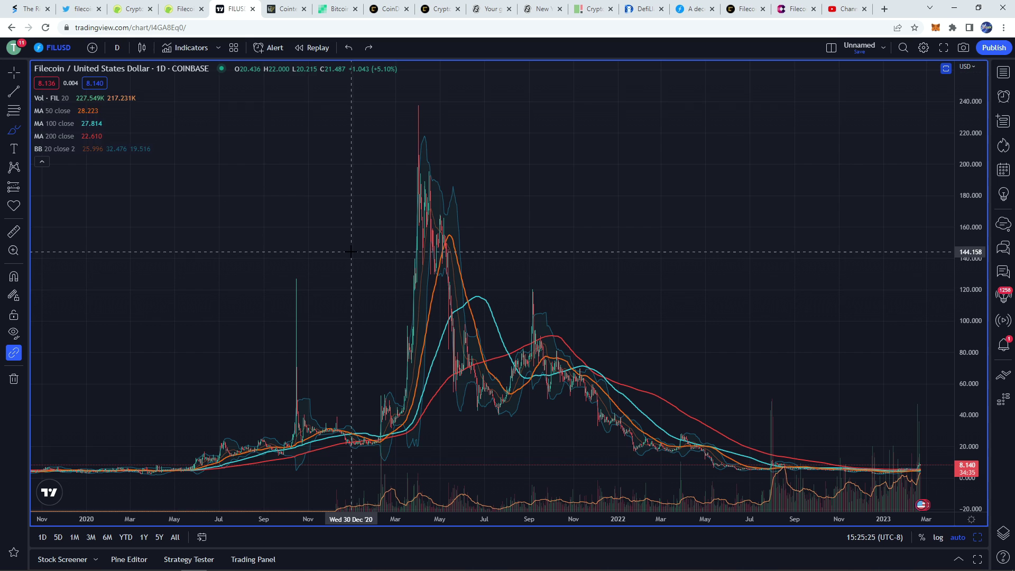
pyautogui.click(13, 92)
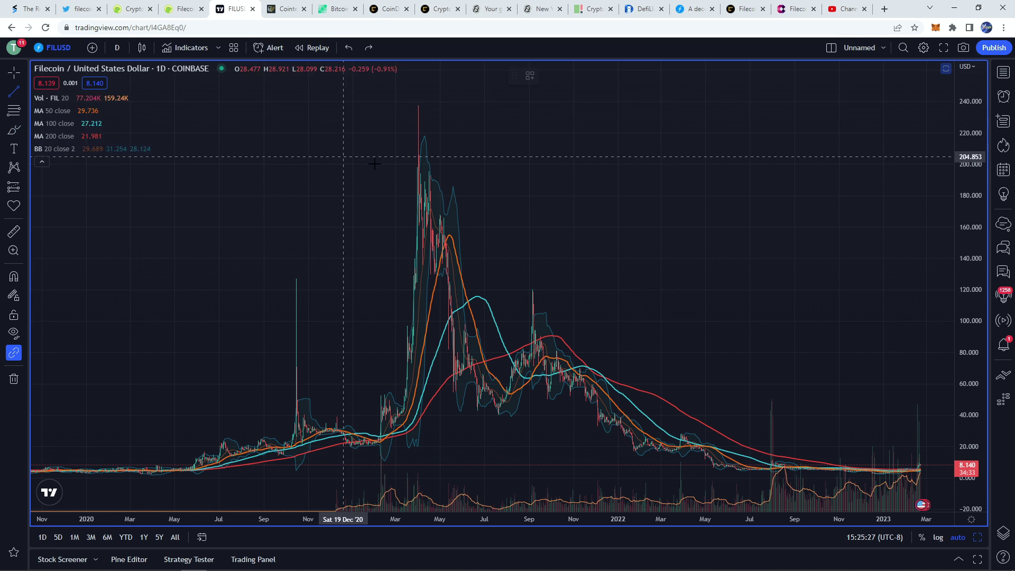
pyautogui.click(417, 99)
pyautogui.click(734, 511)
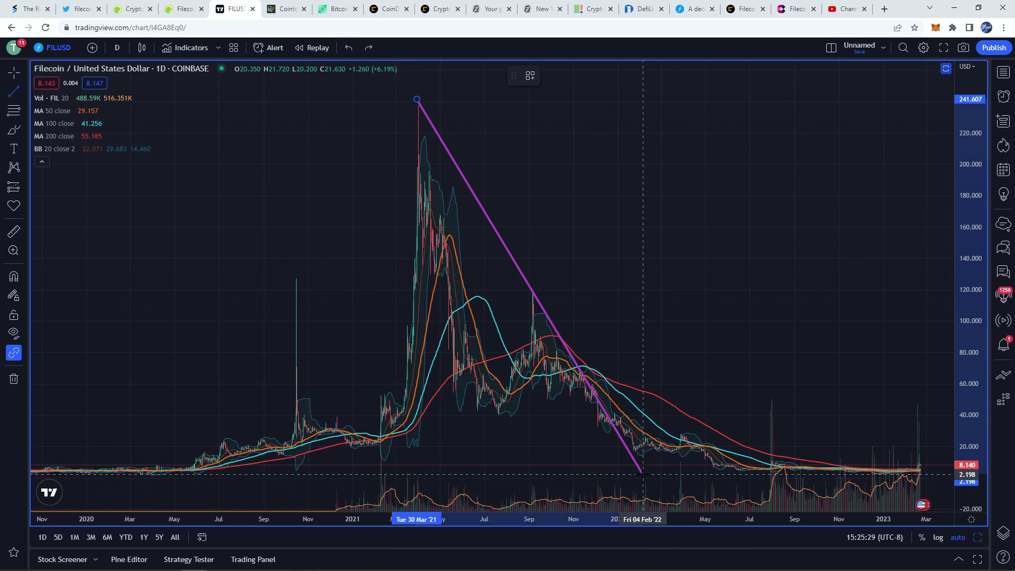
pyautogui.click(649, 475)
pyautogui.scroll(3, 654, 475)
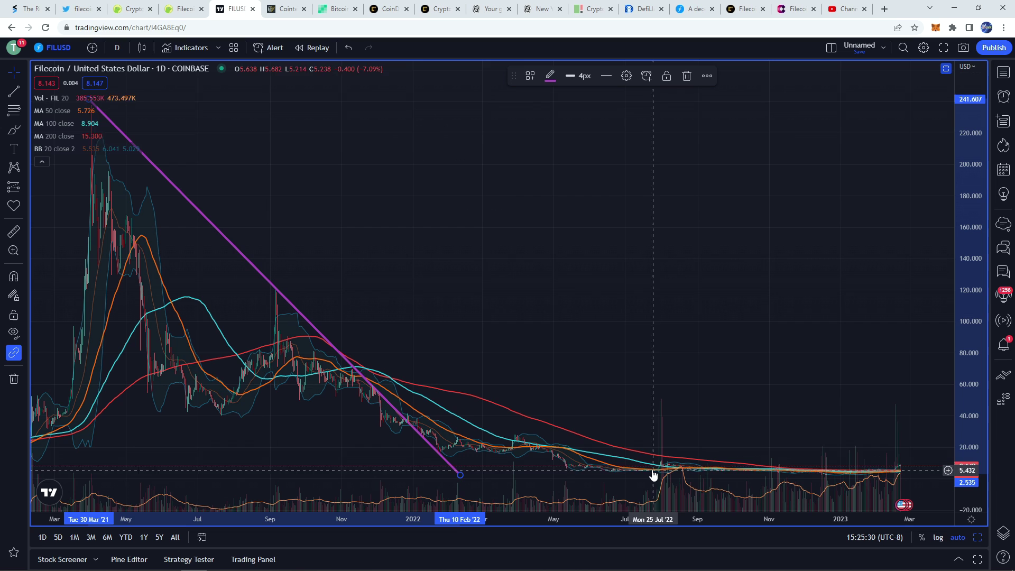
# Add a second downtrend line from the September 2021 peak, then brush-loop the late-2022 sideways range
pyautogui.click(14, 92)
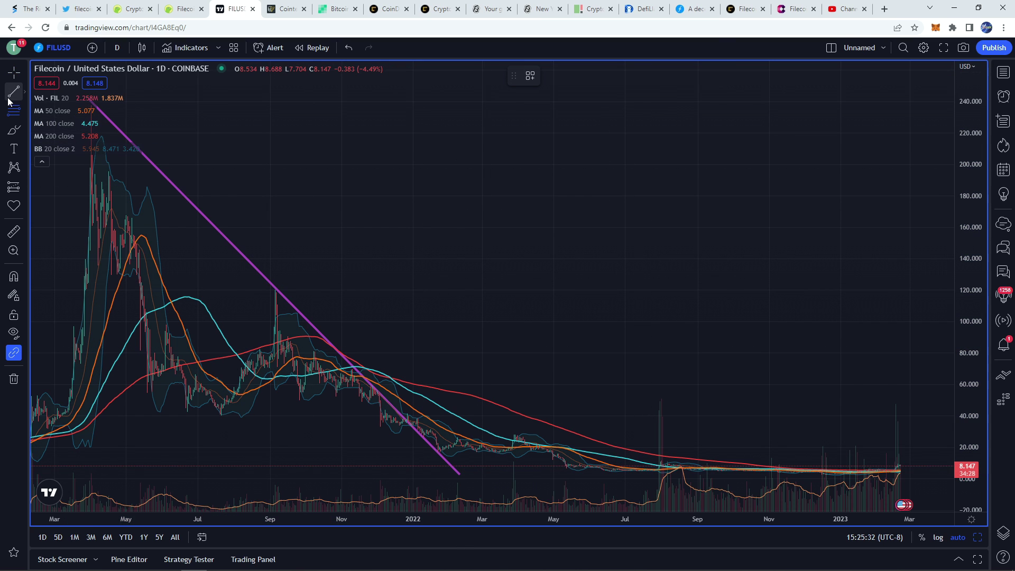
pyautogui.click(275, 338)
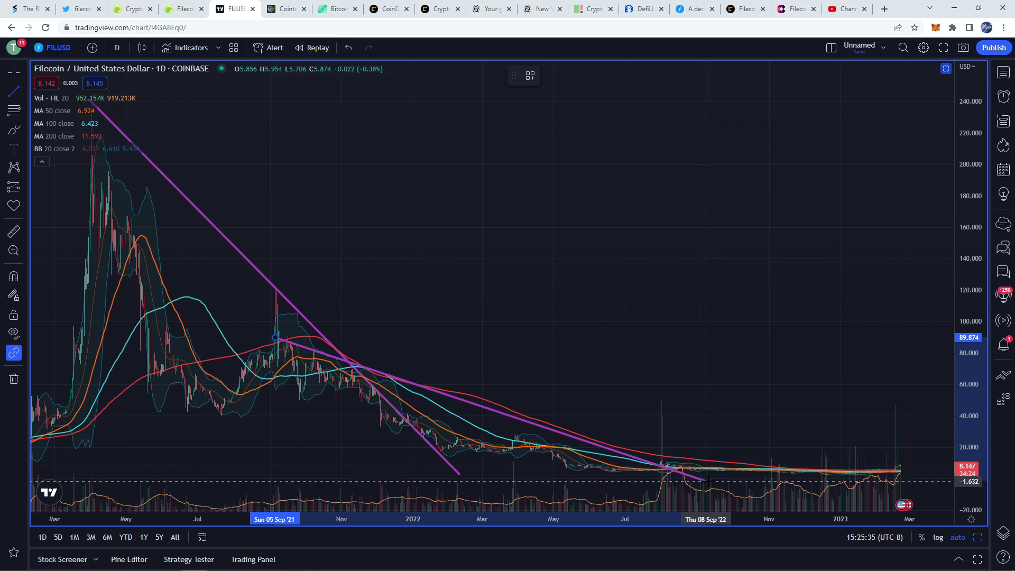
pyautogui.click(741, 480)
pyautogui.scroll(5, 726, 478)
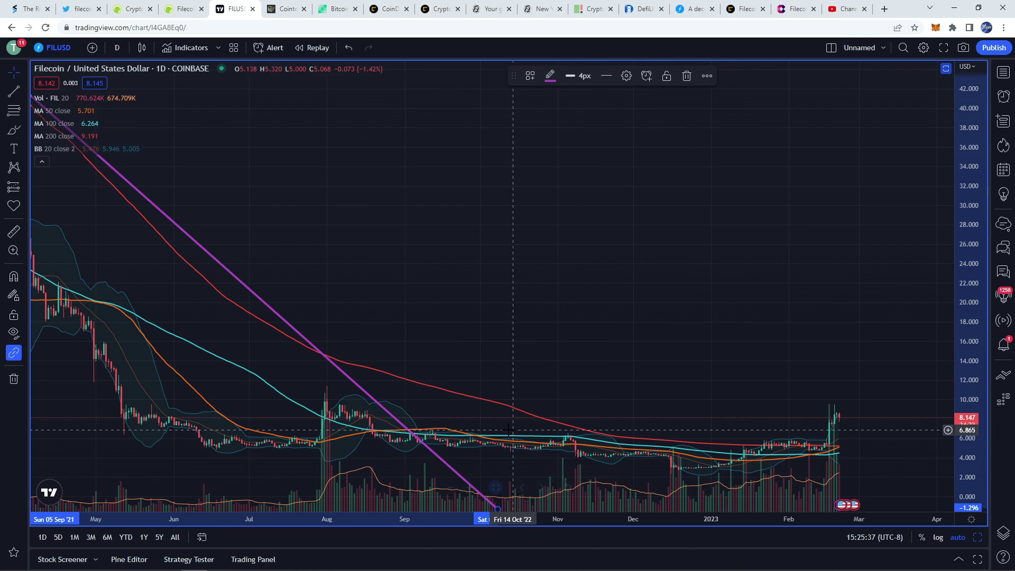
pyautogui.click(14, 130)
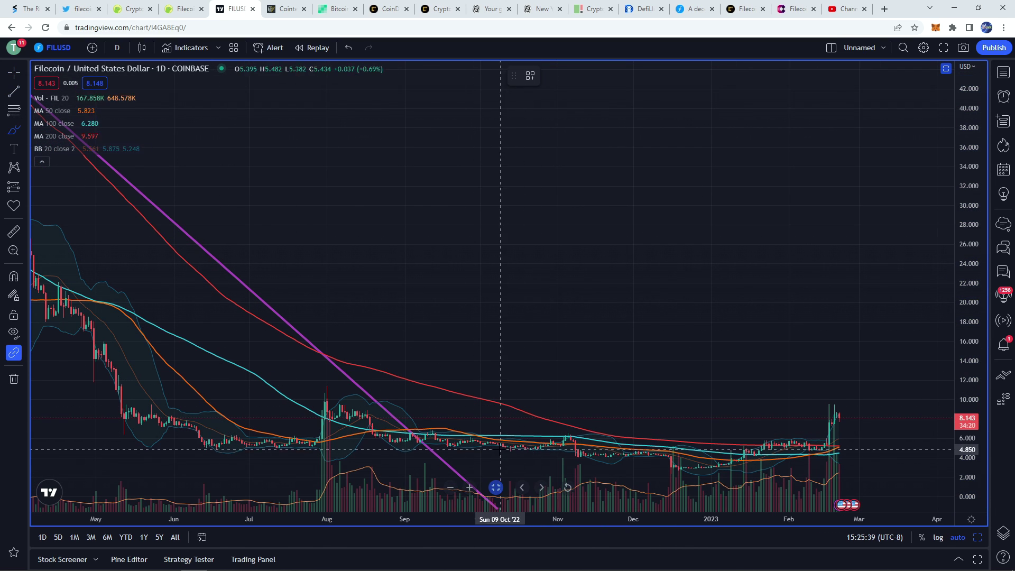
pyautogui.moveTo(460, 453)
pyautogui.mouseDown()
pyautogui.moveTo(442, 446)
pyautogui.moveTo(751, 431)
pyautogui.moveTo(771, 478)
pyautogui.moveTo(476, 444)
pyautogui.moveTo(692, 473)
pyautogui.mouseUp()
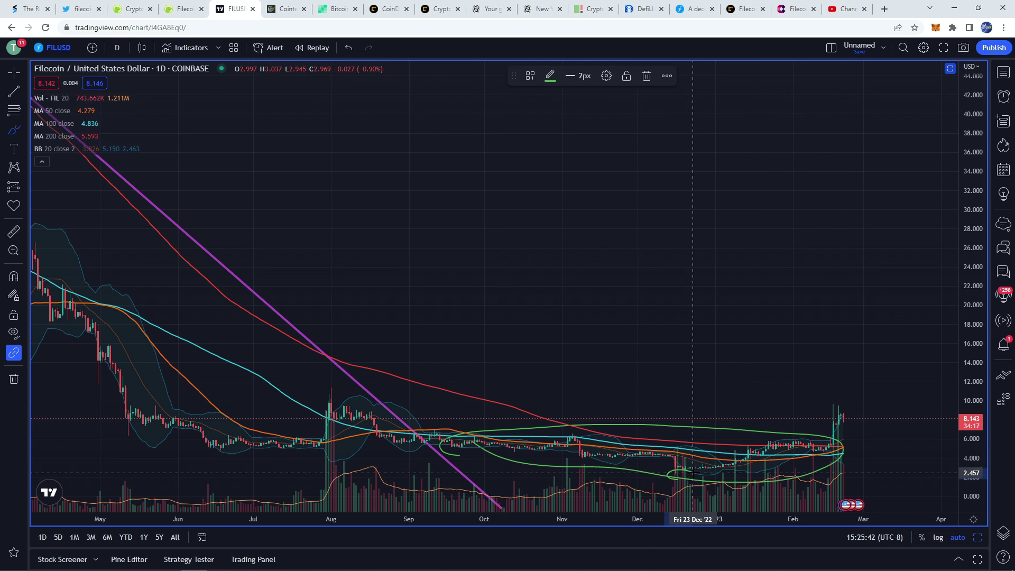
pyautogui.click(14, 231)
pyautogui.click(708, 473)
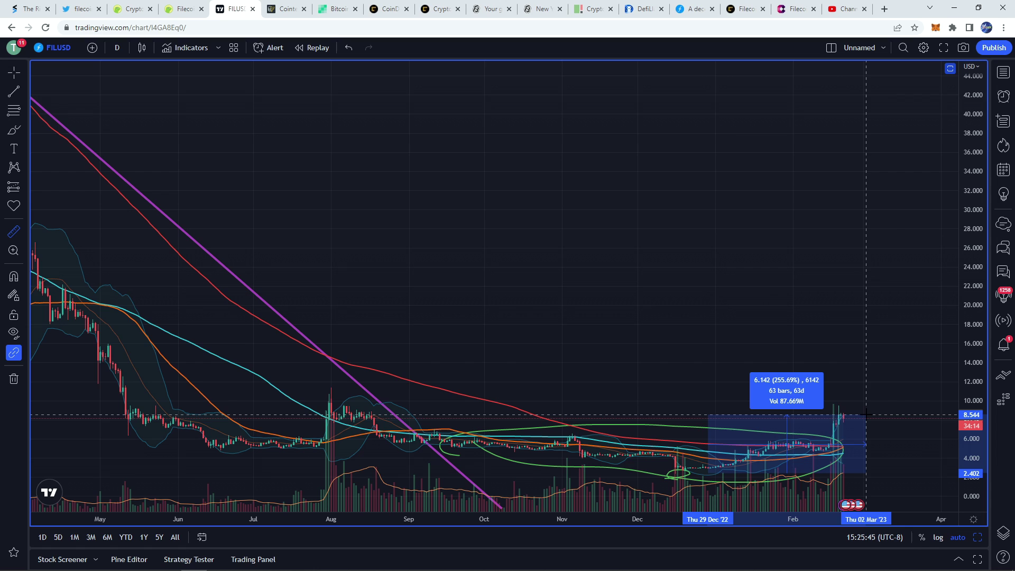
pyautogui.click(883, 417)
pyautogui.scroll(-10, 880, 418)
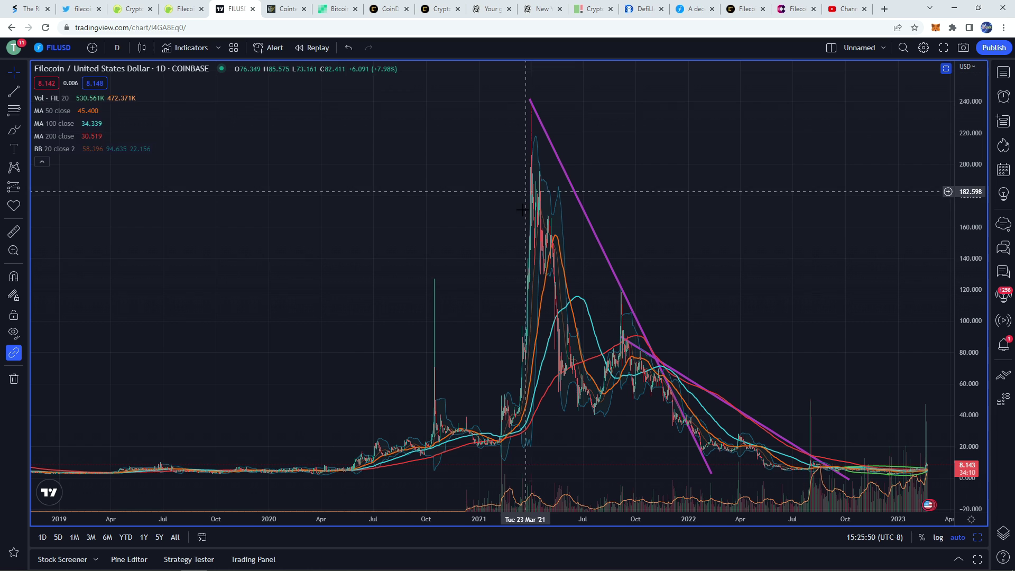
pyautogui.click(182, 8)
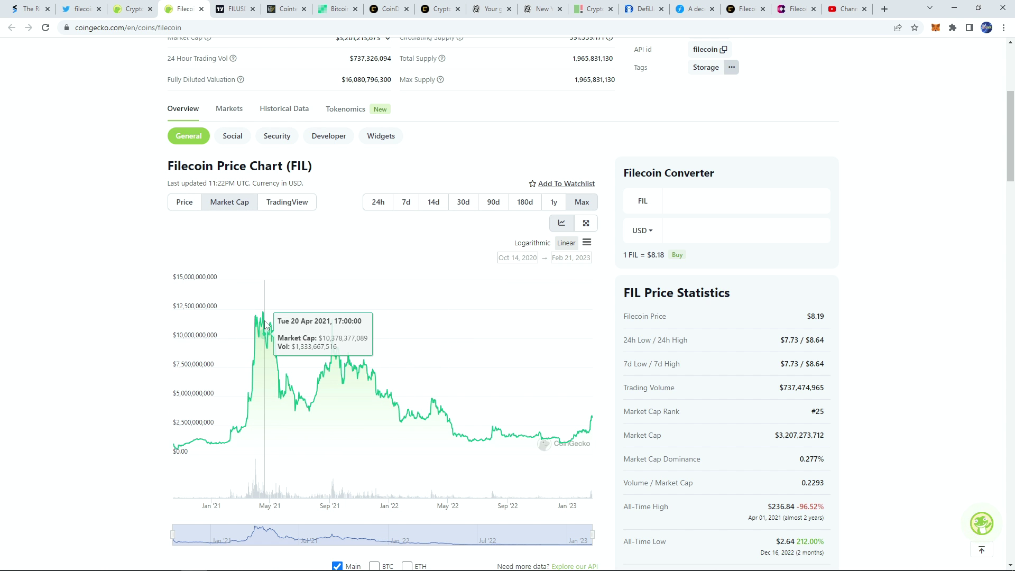
pyautogui.scroll(5, 181, 338)
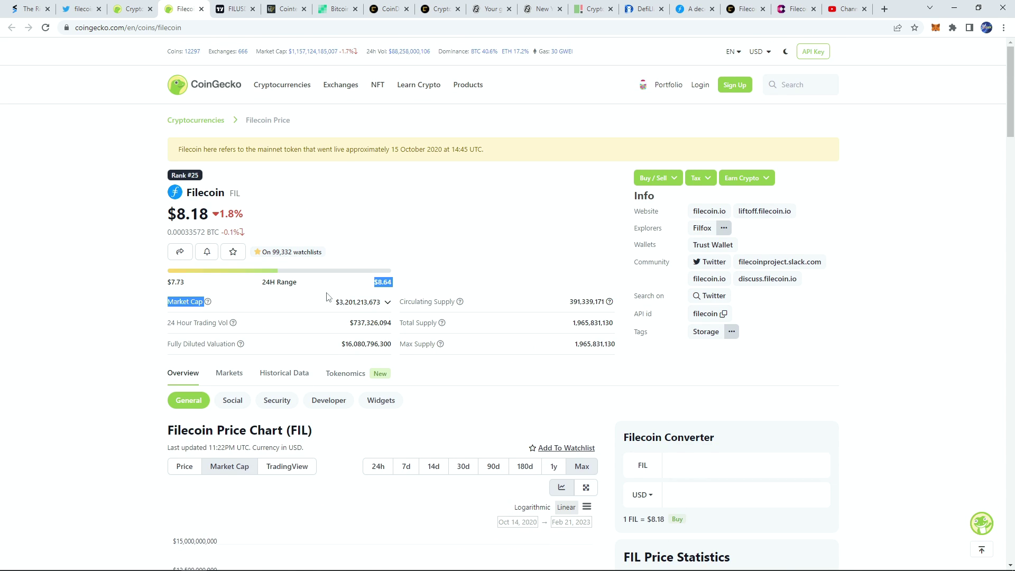
pyautogui.click(235, 9)
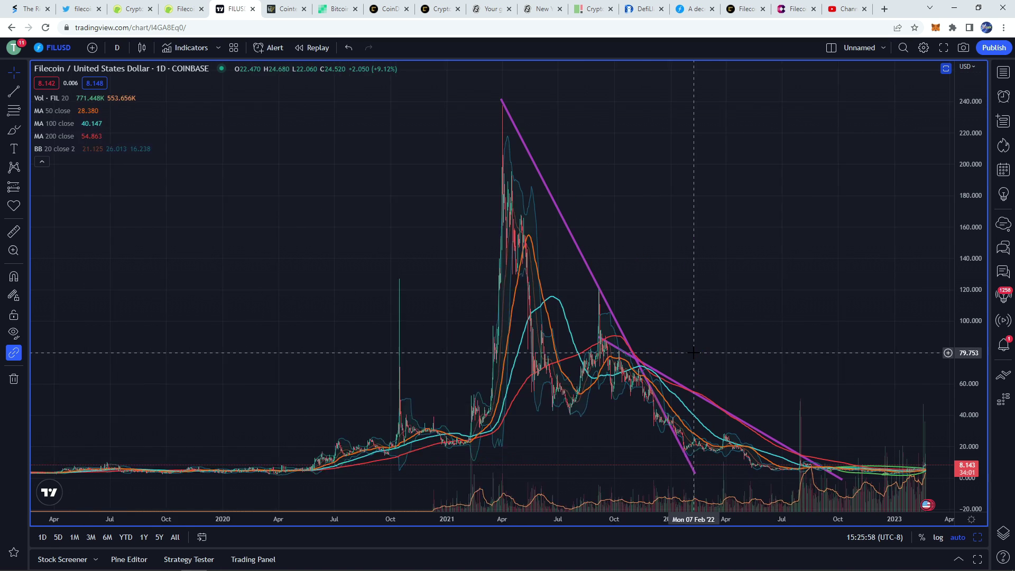
pyautogui.scroll(3, 694, 353)
# Measure the FIL price drop from mid-2021 to January 2023
pyautogui.scroll(1, 701, 413)
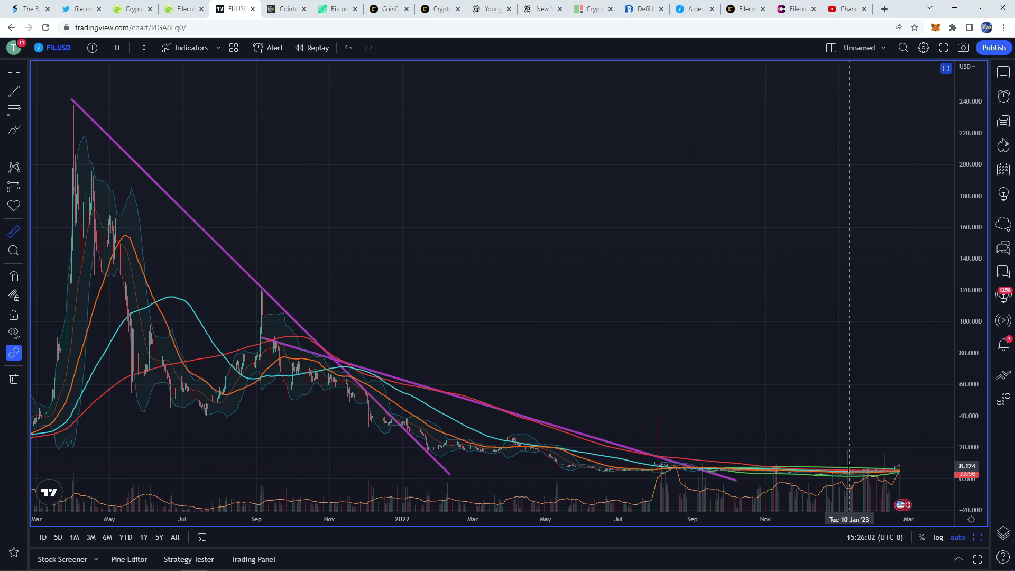
pyautogui.moveTo(849, 466); pyautogui.dragTo(36, 355)
pyautogui.scroll(-2, 167, 368)
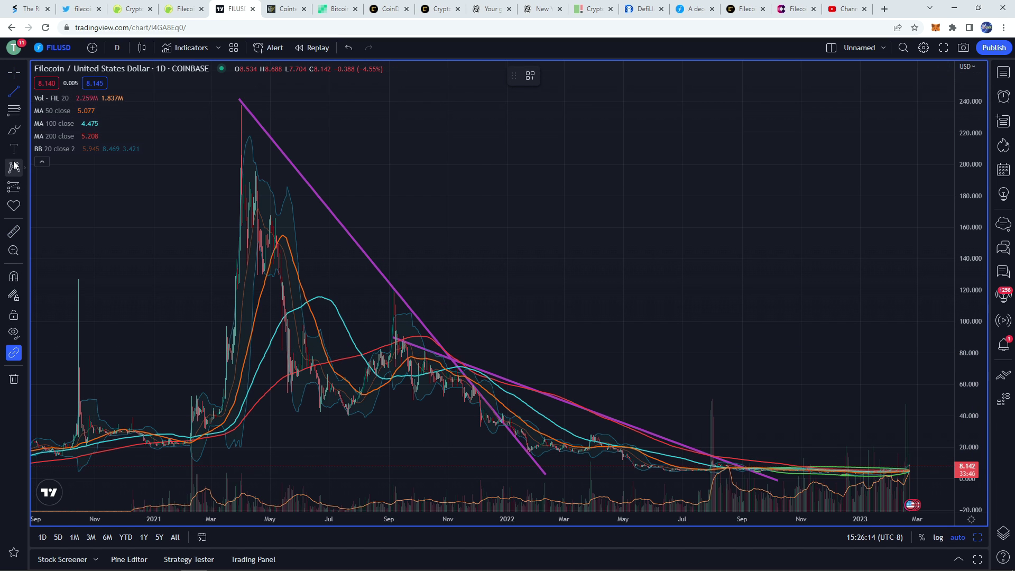
# Draw a rectangle spanning 52.867–81.127 and stretch it to the chart's left edge
pyautogui.click(24, 128)
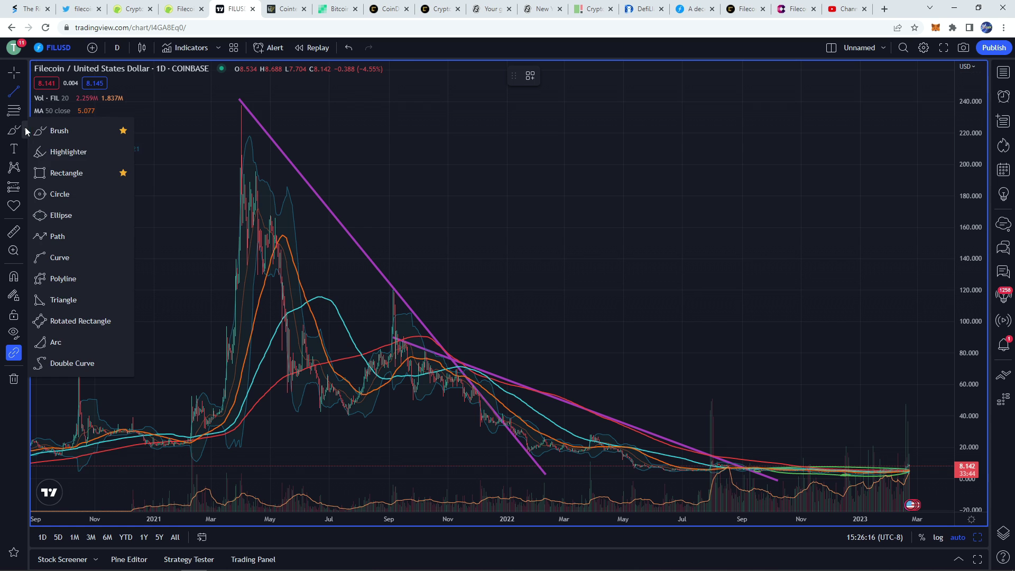
pyautogui.click(53, 174)
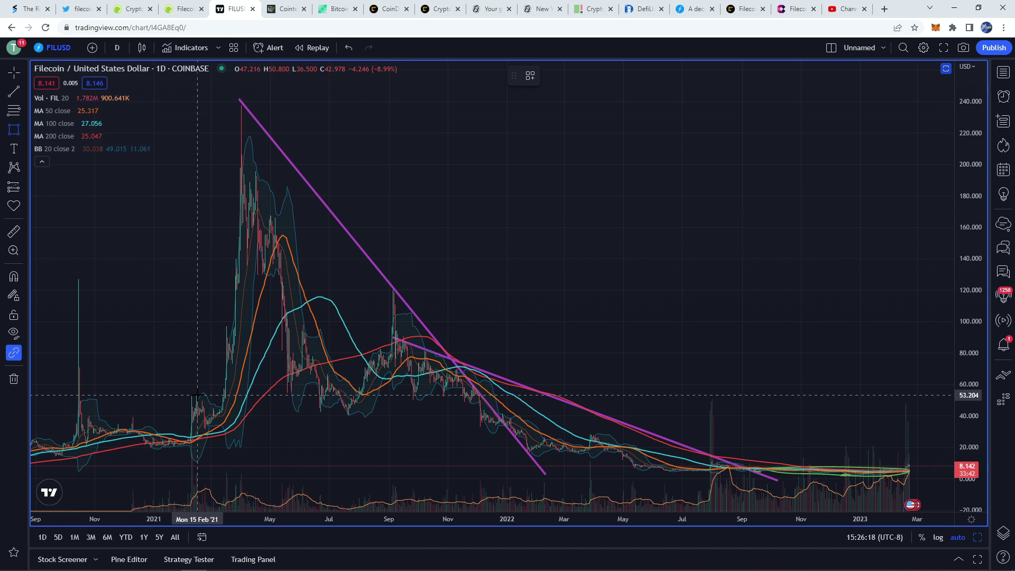
pyautogui.click(193, 395)
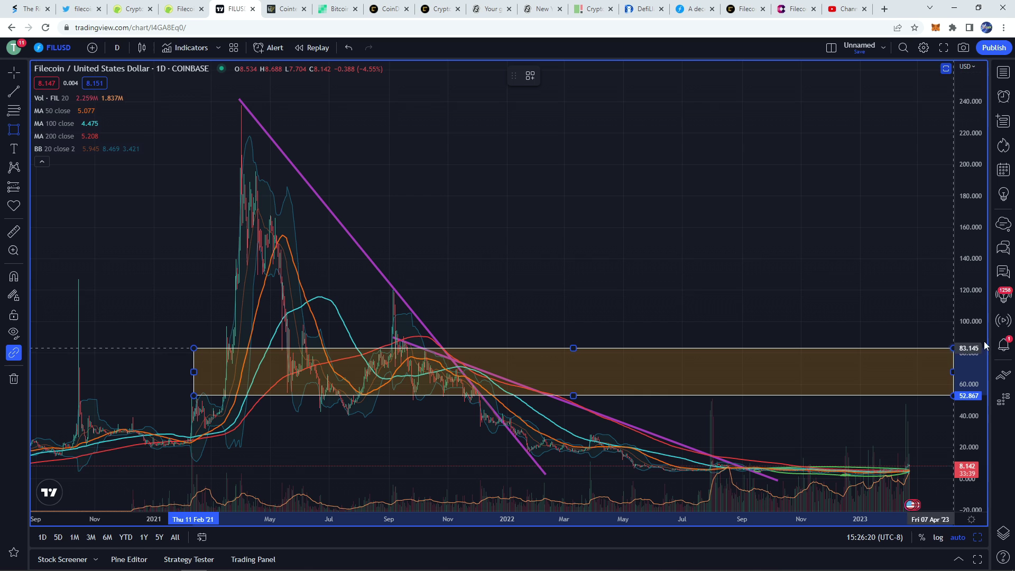
pyautogui.click(945, 351)
pyautogui.click(958, 351)
pyautogui.moveTo(194, 373); pyautogui.dragTo(33, 374)
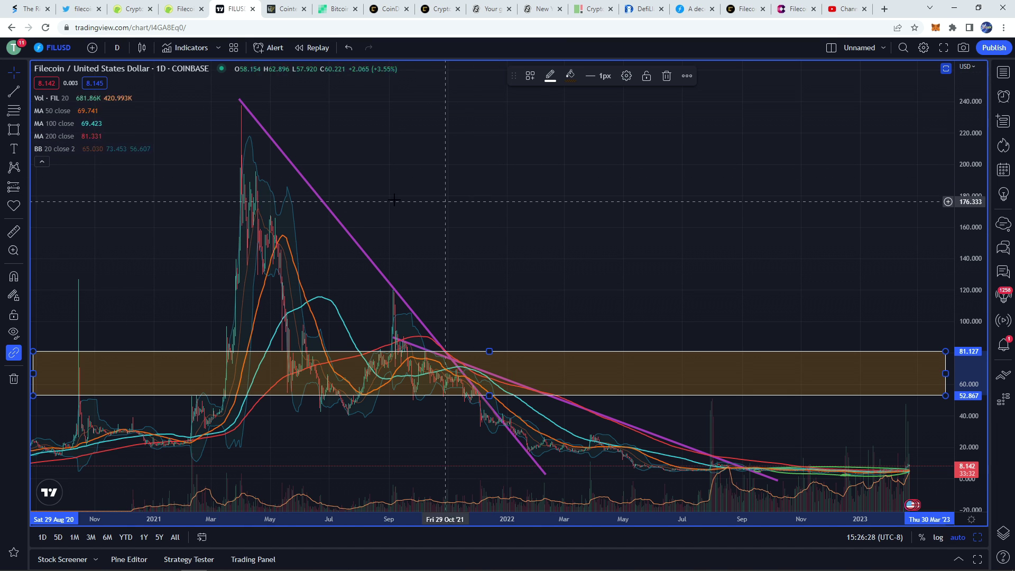
pyautogui.scroll(3, 550, 247)
pyautogui.scroll(2, 550, 247)
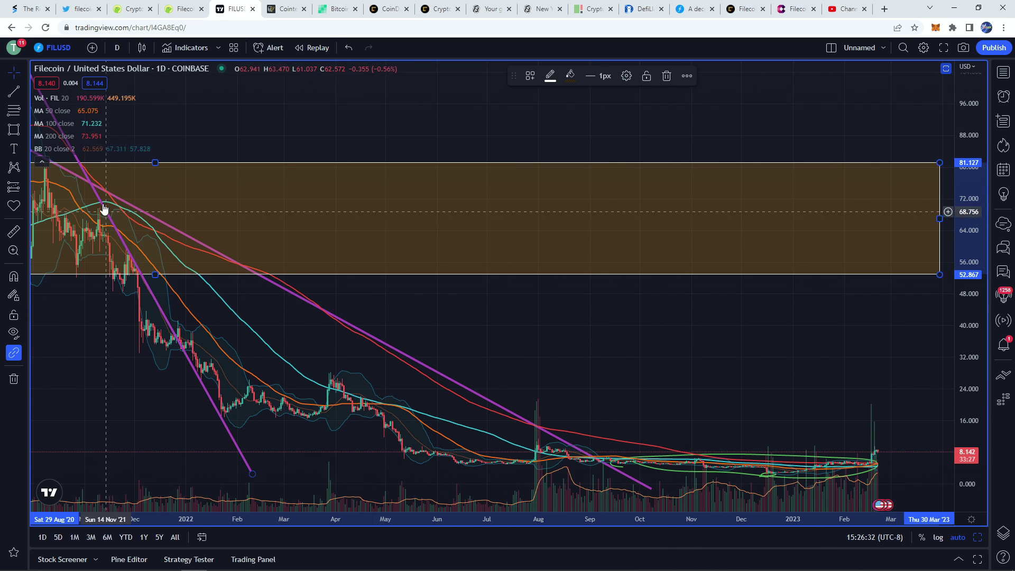
# Brush a green ellipse around the February–April 2022 consolidation
pyautogui.click(23, 133)
pyautogui.click(53, 130)
pyautogui.scroll(-3, 194, 178)
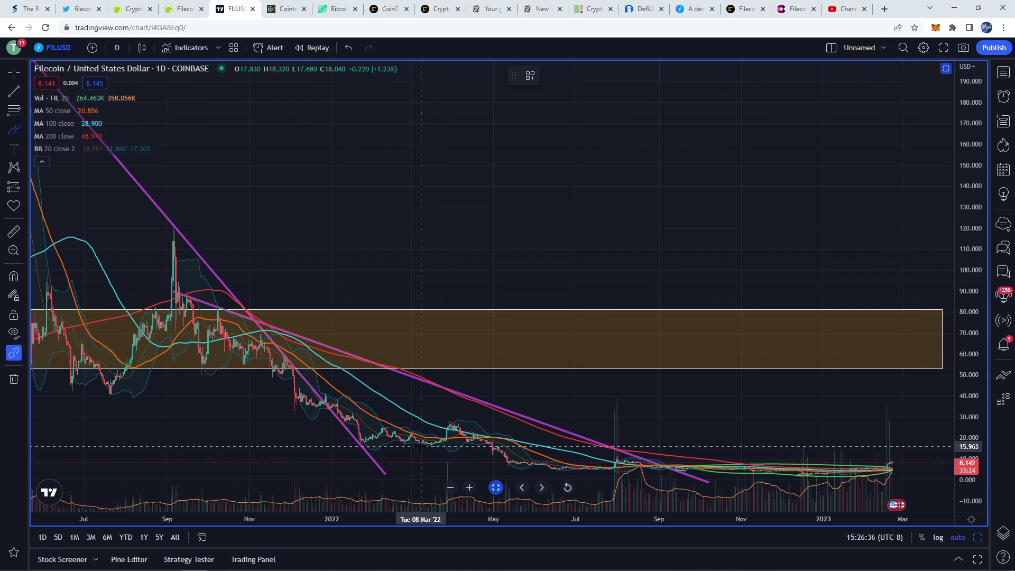
pyautogui.moveTo(421, 447)
pyautogui.mouseDown()
pyautogui.moveTo(380, 453)
pyautogui.moveTo(356, 439)
pyautogui.moveTo(494, 436)
pyautogui.moveTo(366, 449)
pyautogui.moveTo(831, 439)
pyautogui.mouseUp()
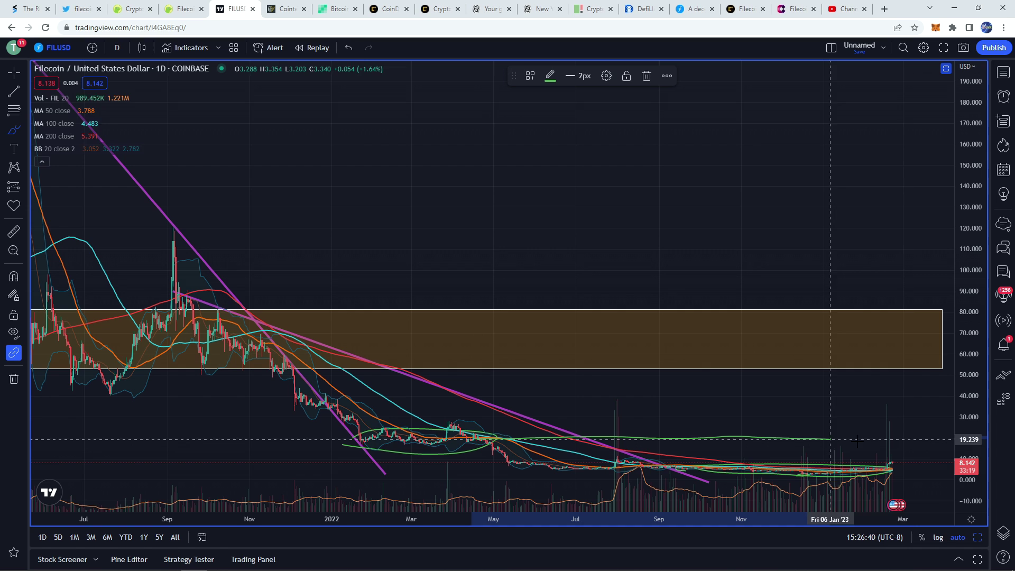
# Zoom the chart out to show the full 2020–2023 FIL price history
pyautogui.press('ctrl')
pyautogui.scroll(-3, 561, 412)
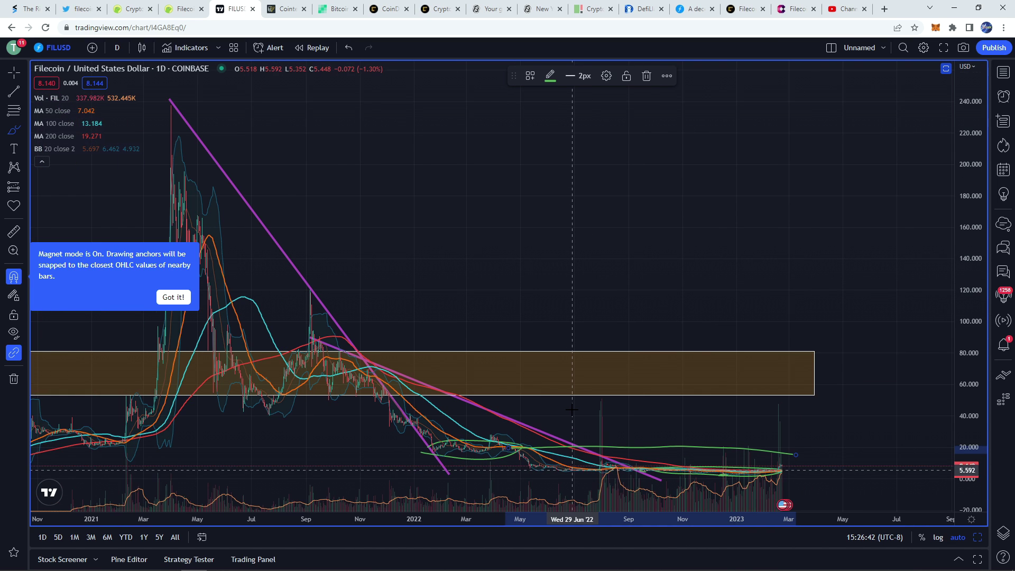
pyautogui.scroll(-1, 587, 405)
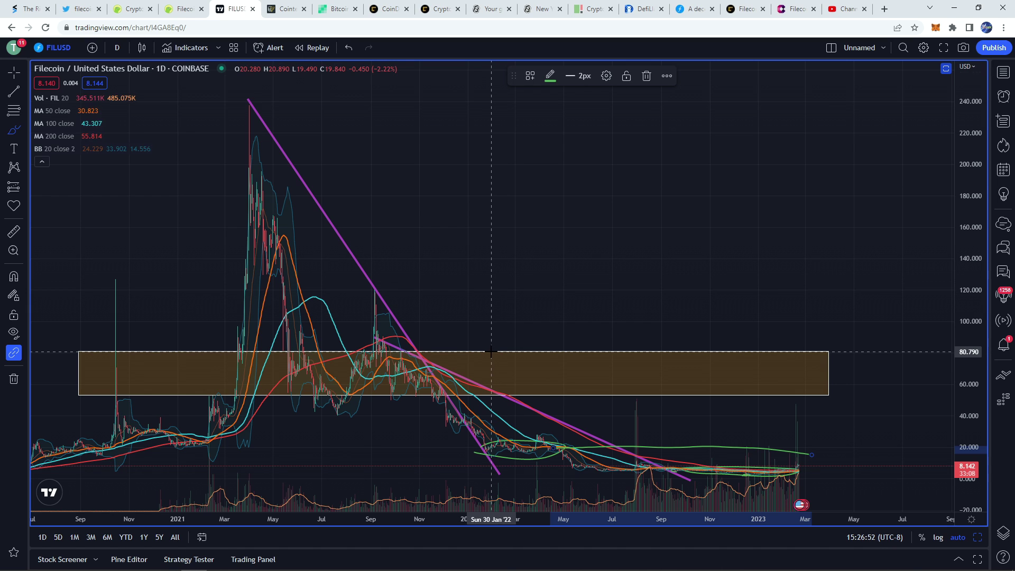
# With the brush, circle the March, May and September 2021 peaks near 100
pyautogui.click(23, 130)
pyautogui.click(53, 129)
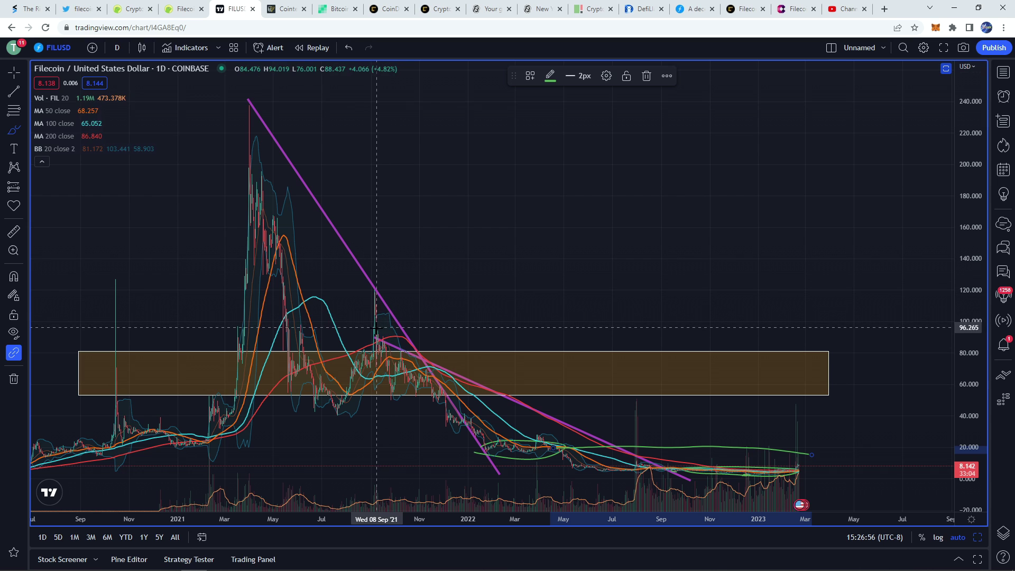
pyautogui.moveTo(377, 327)
pyautogui.mouseDown()
pyautogui.moveTo(360, 321)
pyautogui.moveTo(374, 326)
pyautogui.mouseUp()
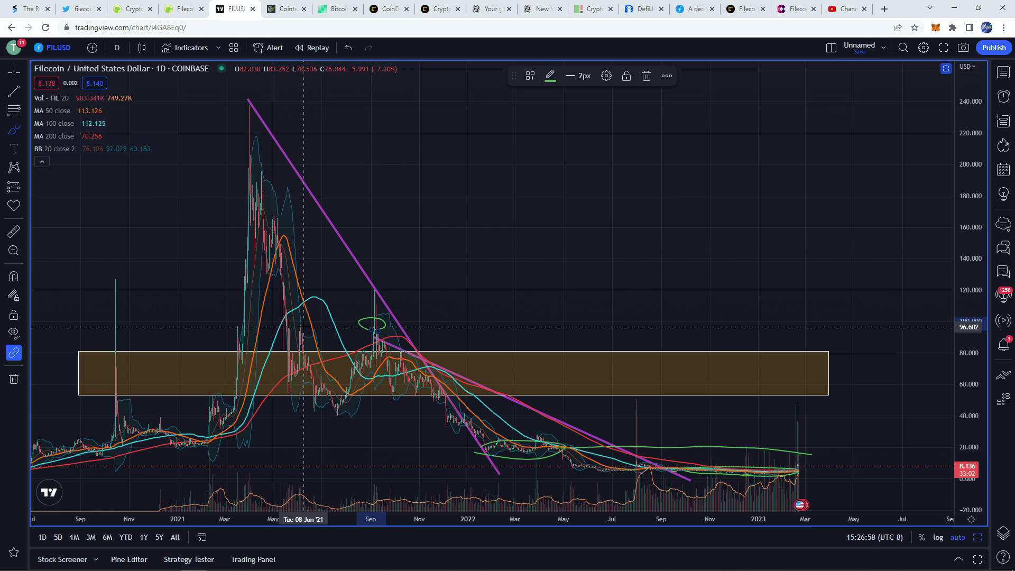
pyautogui.moveTo(303, 328)
pyautogui.mouseDown()
pyautogui.moveTo(232, 321)
pyautogui.moveTo(236, 332)
pyautogui.mouseUp()
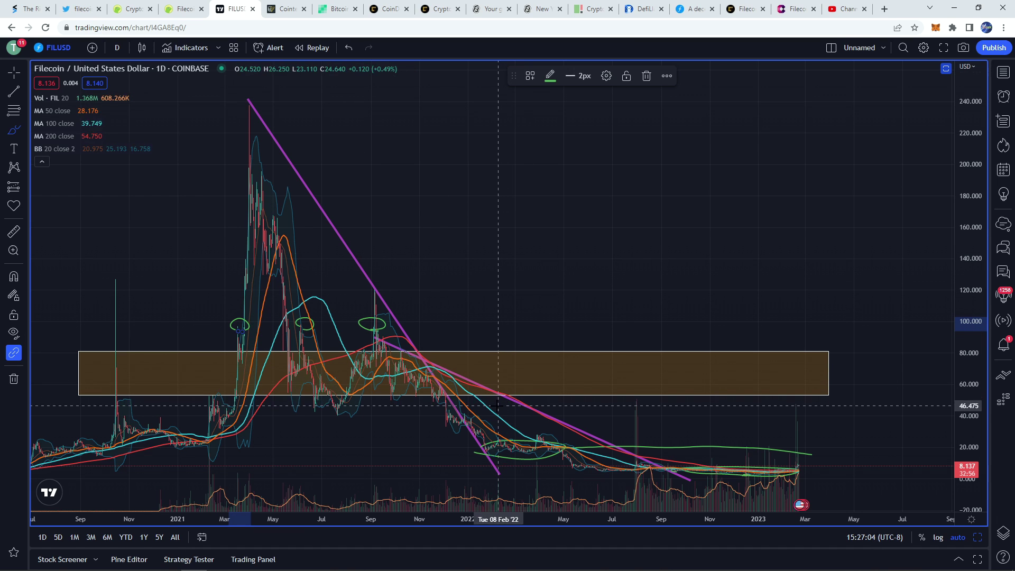
# Start a price-range measurement from January 2023, then cancel it
pyautogui.click(13, 231)
pyautogui.click(762, 468)
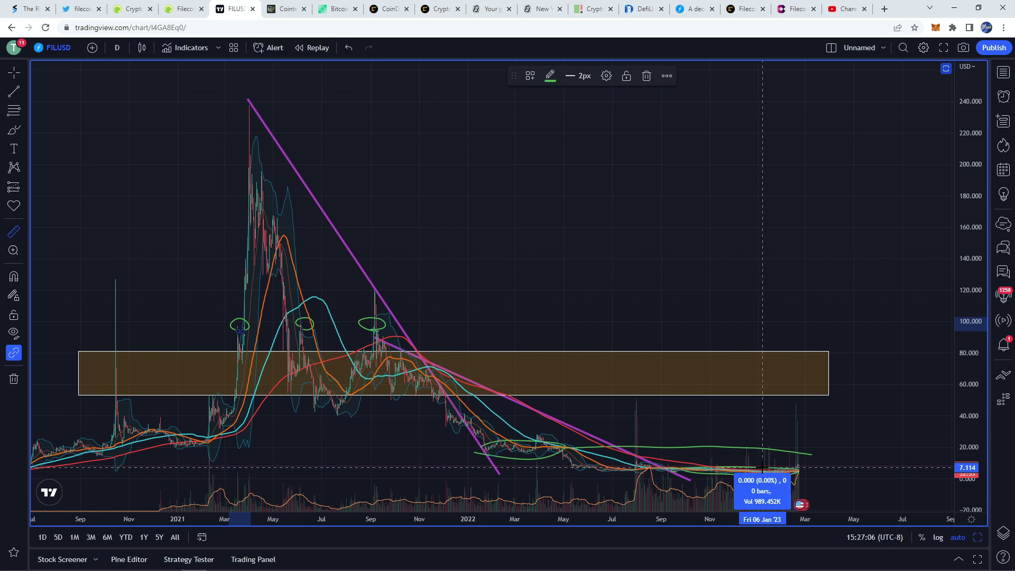
pyautogui.press('Escape')
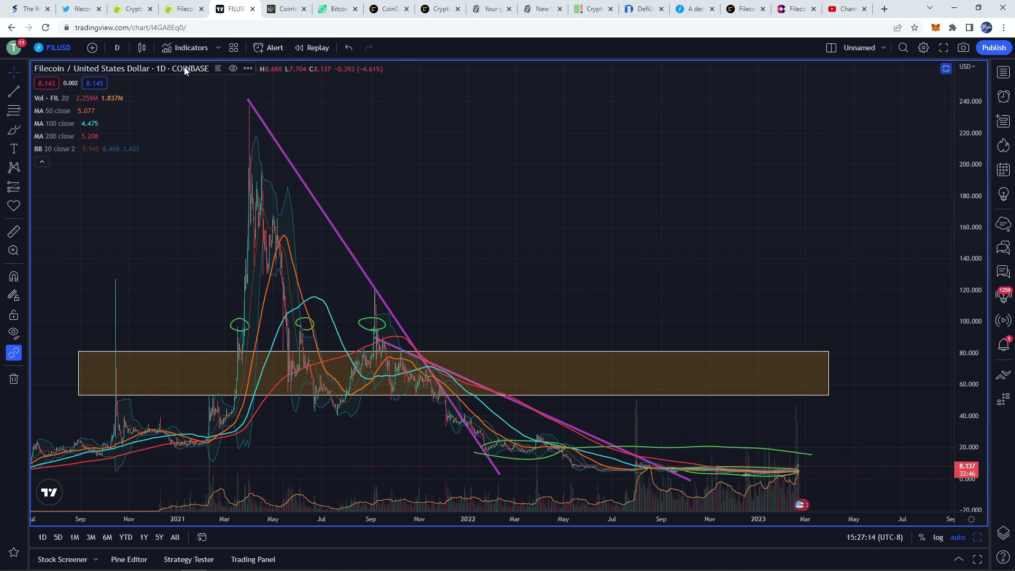
# Review Filecoin's market stats on the CoinGecko page
pyautogui.click(176, 5)
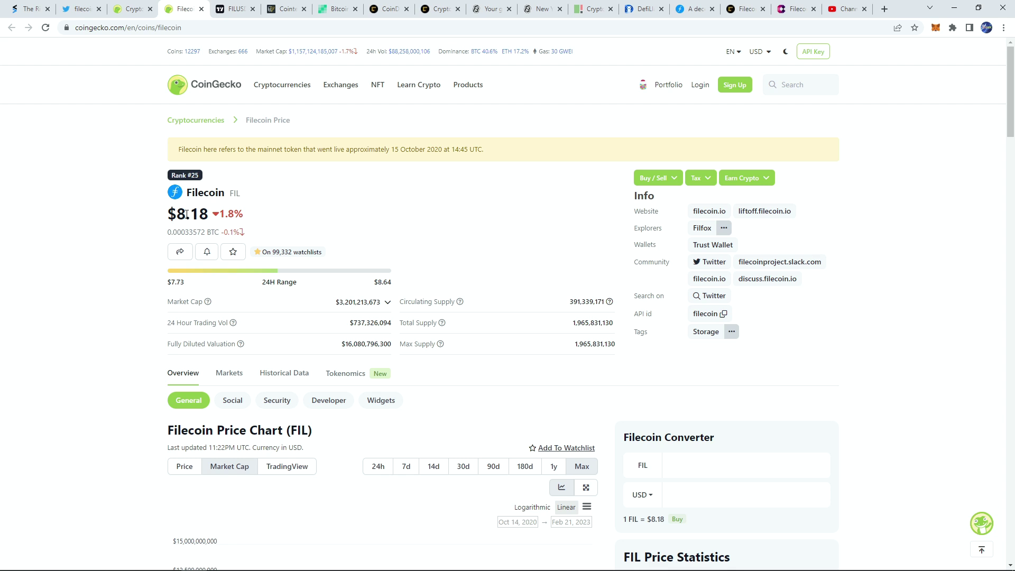
pyautogui.scroll(-2, 189, 223)
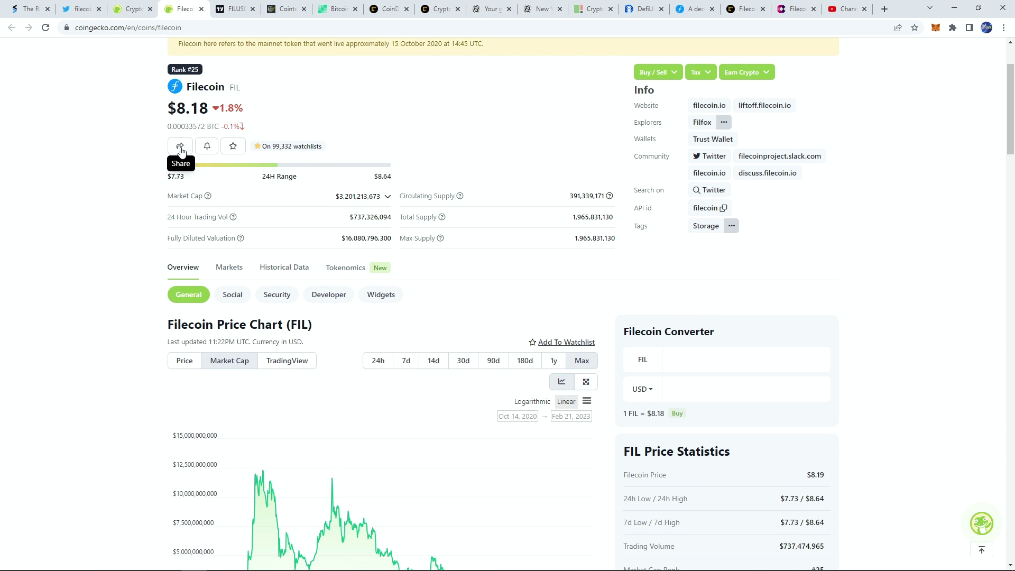
pyautogui.scroll(1, 200, 206)
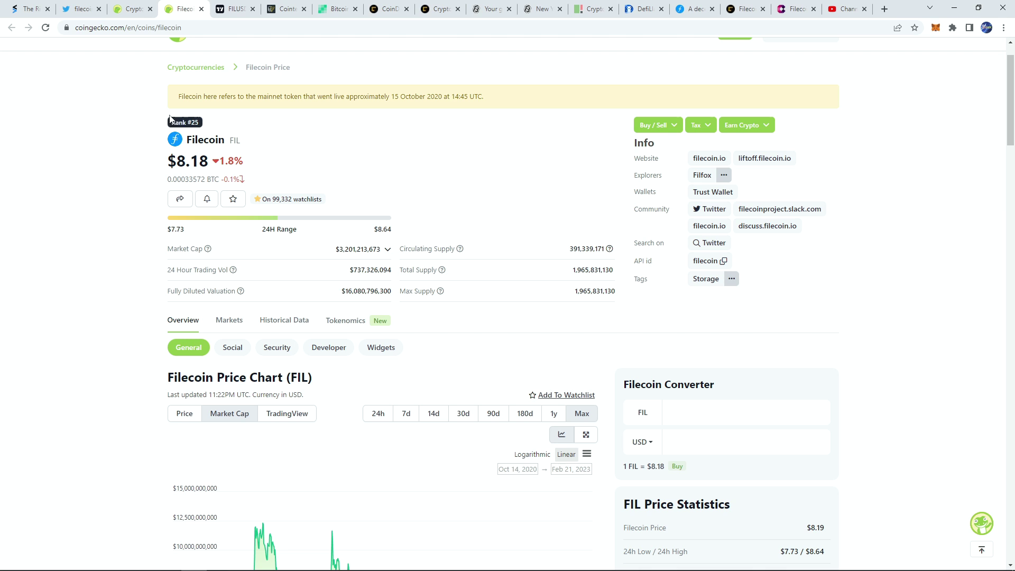
pyautogui.scroll(-1, 205, 124)
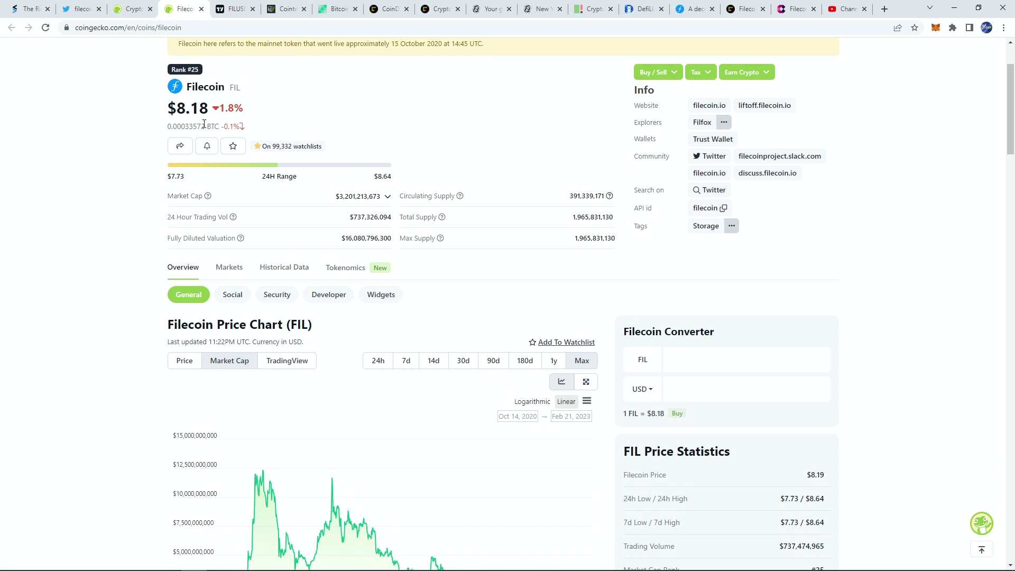
# Skim the Cryptonews Filecoin prediction article, then return to the CoinDesk Filecoin article
pyautogui.click(794, 9)
pyautogui.scroll(-20, 405, 297)
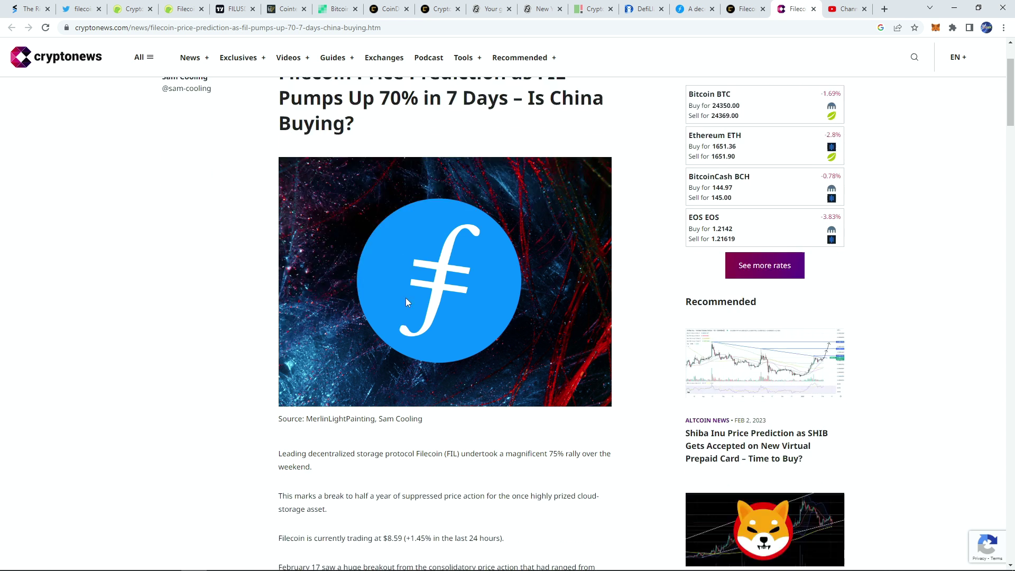
pyautogui.scroll(-10, 404, 296)
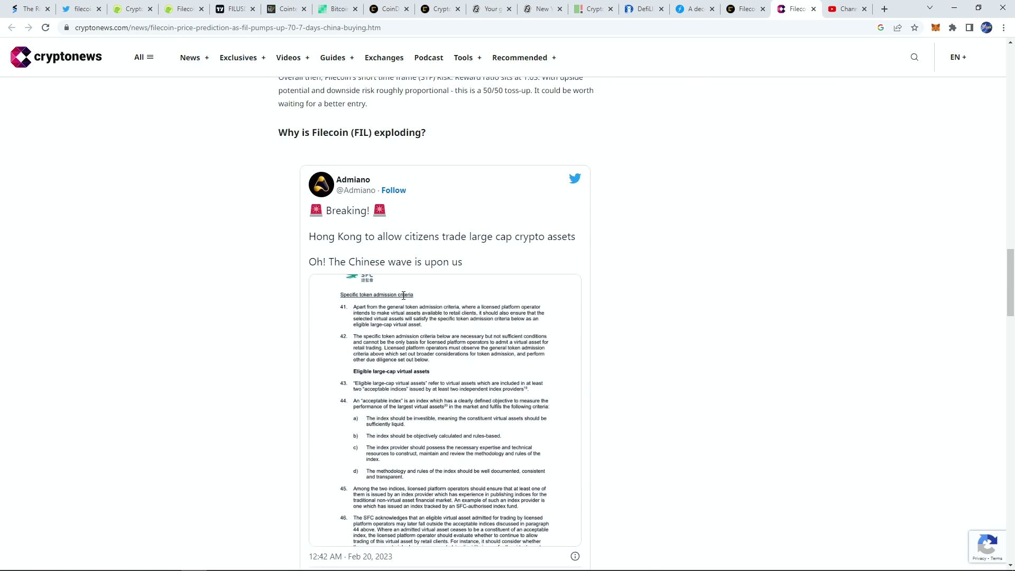
pyautogui.click(746, 9)
# Read the CoinDesk Filecoin headline, then view the tweeted Top 10 Weekly Github Activity chart
pyautogui.scroll(20, 179, 285)
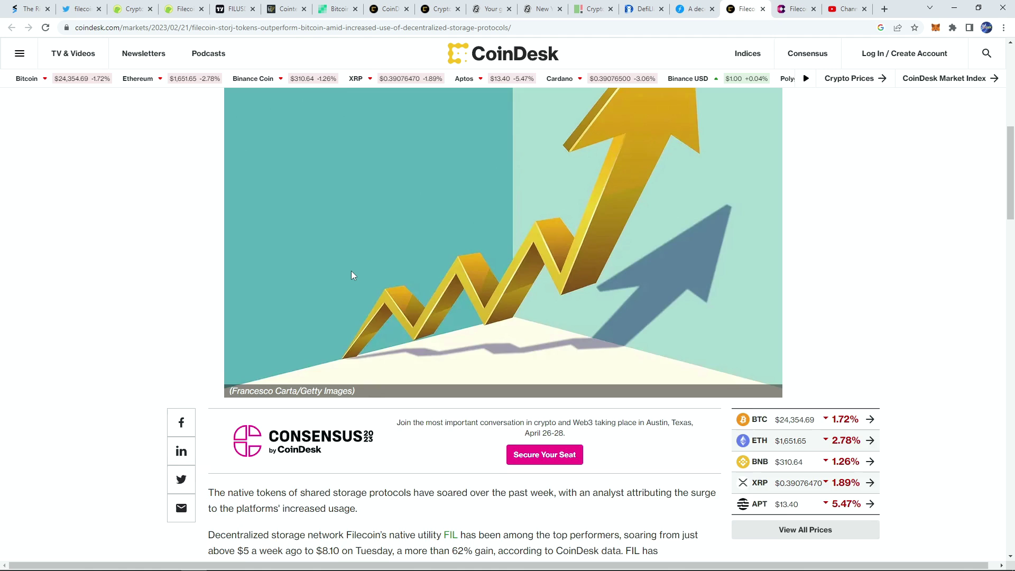
pyautogui.scroll(8, 351, 271)
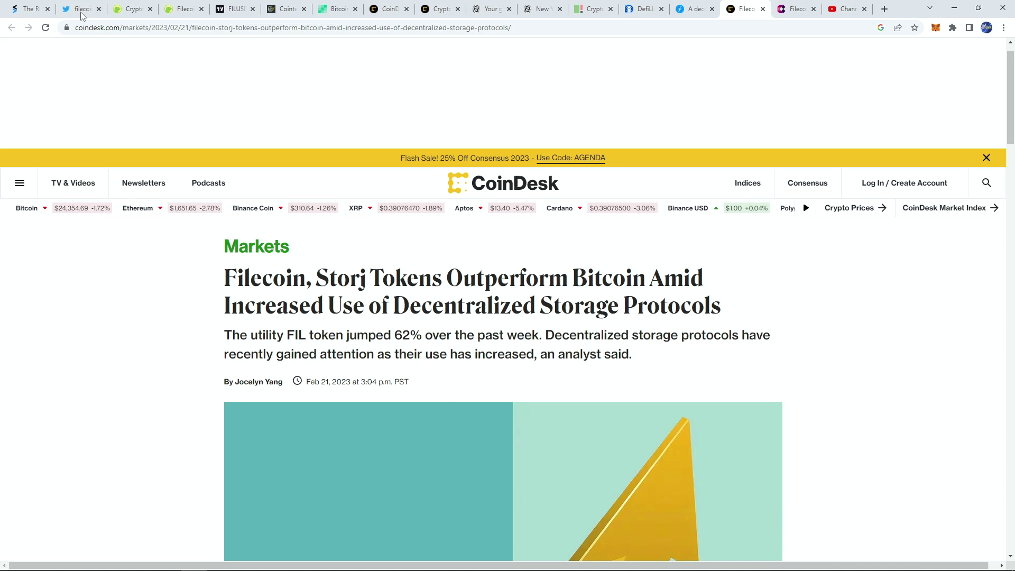
pyautogui.click(81, 10)
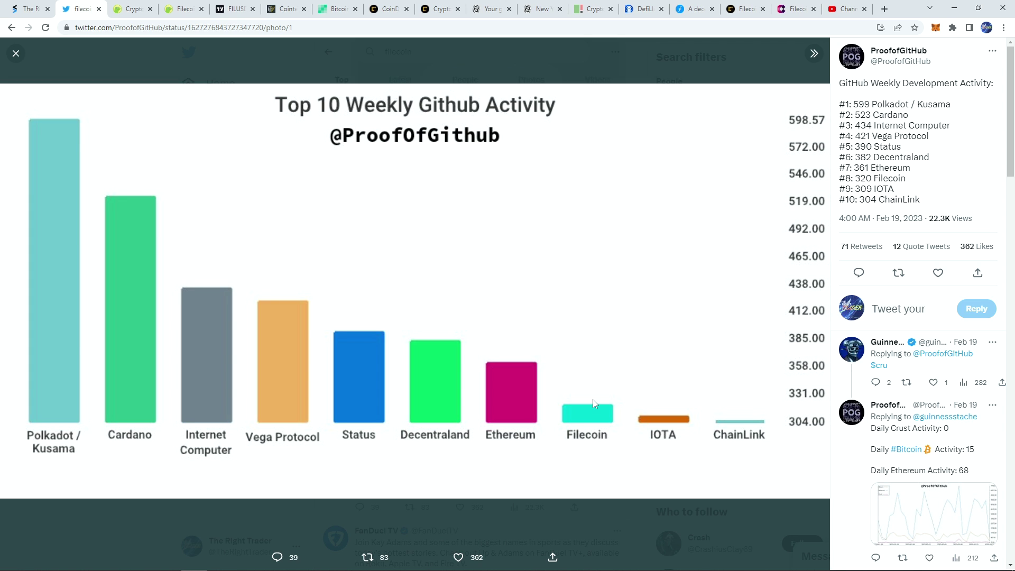
# Bring up the filecoin.io homepage with its decentralized storage network tagline
pyautogui.click(687, 5)
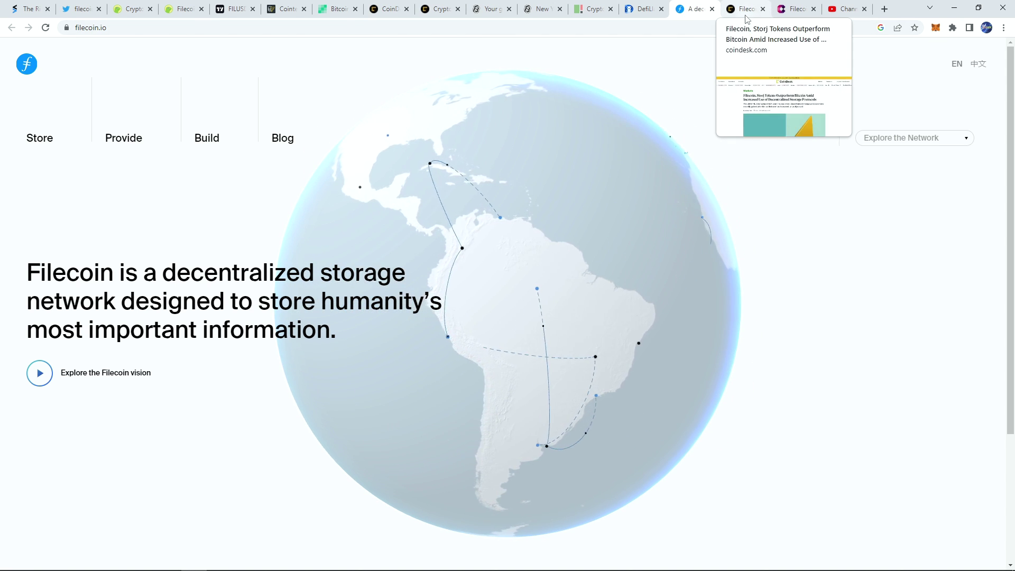
# Read the Cryptonews article's 'Chinese crypto' narrative section, glancing briefly at the CoinDesk article
pyautogui.click(747, 18)
pyautogui.click(793, 15)
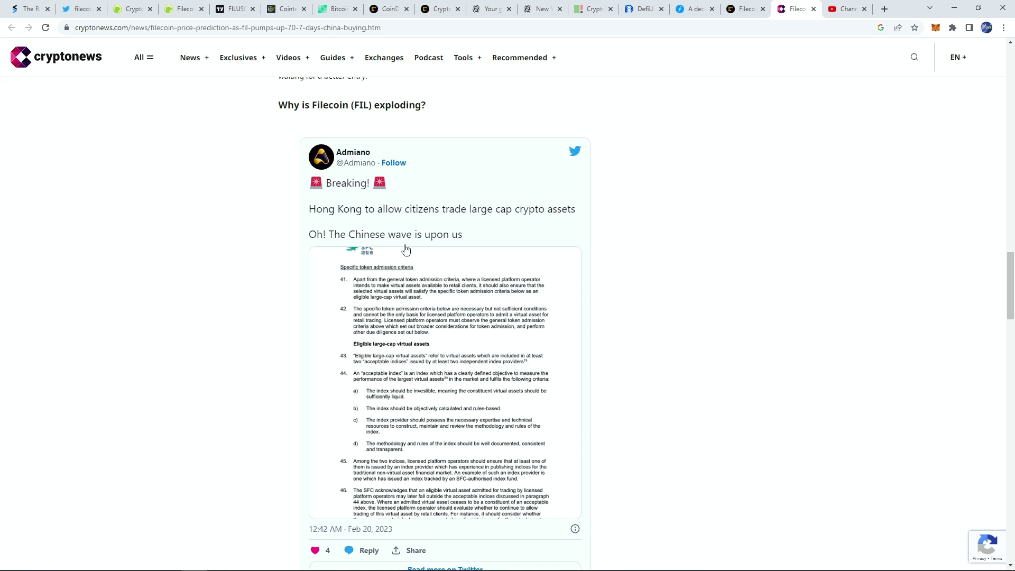
pyautogui.scroll(-8, 406, 249)
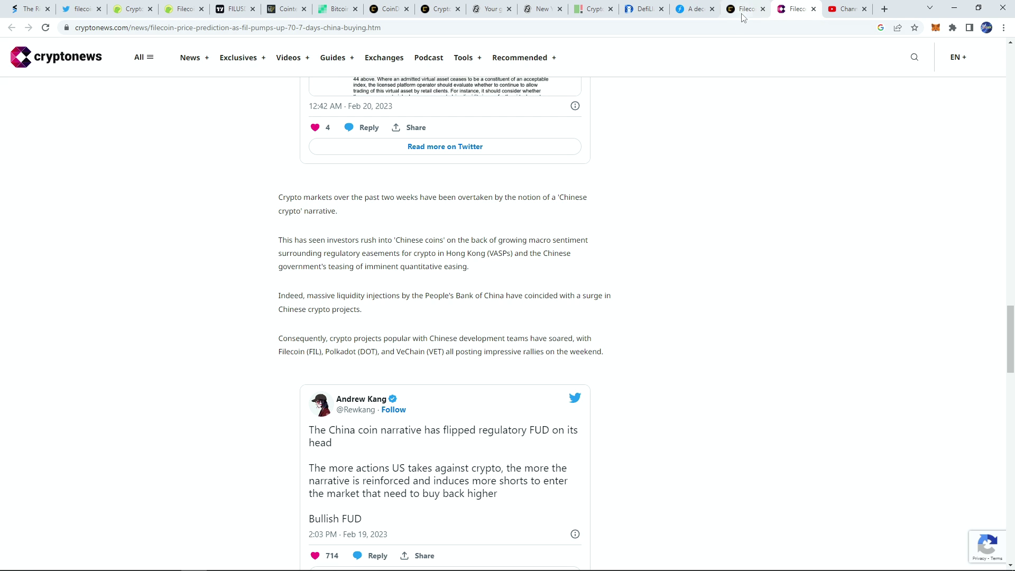
pyautogui.click(744, 16)
pyautogui.click(805, 5)
# Check Filecoin's 68.2% weekly gain in CoinGecko's coin price list
pyautogui.click(178, 5)
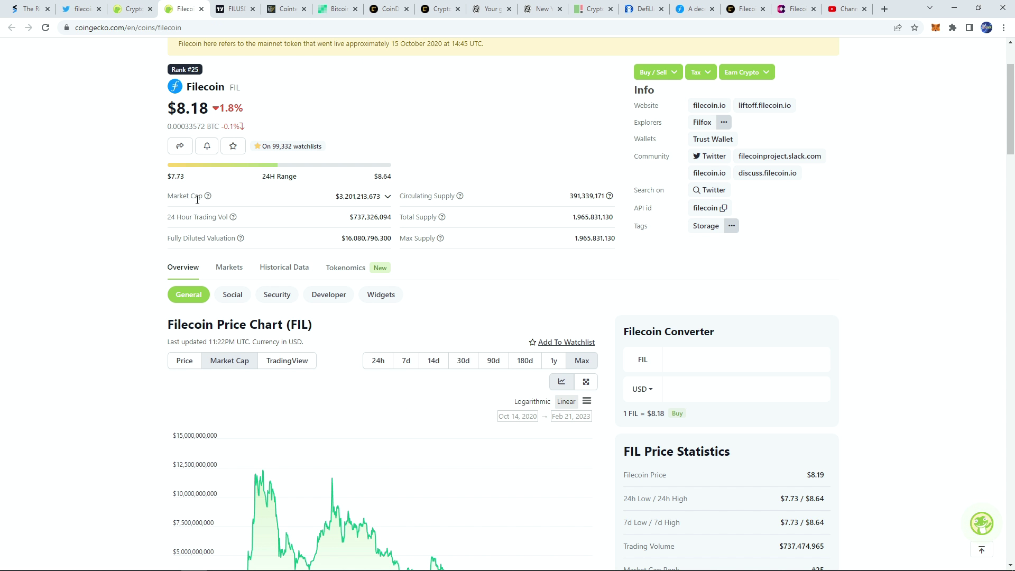
pyautogui.scroll(-1, 200, 197)
pyautogui.click(141, 11)
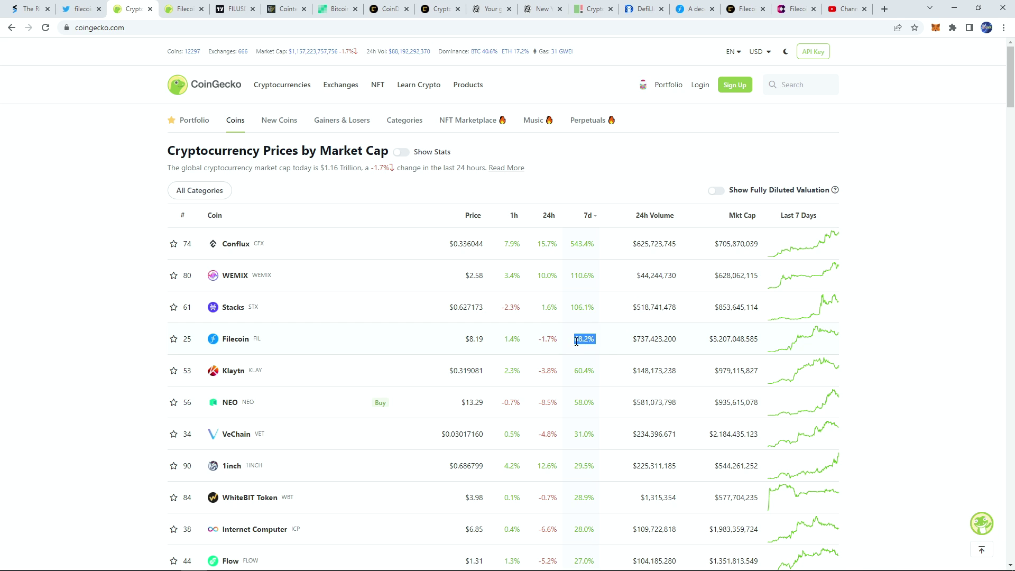
pyautogui.click(165, 310)
# Switch the Filecoin chart from market cap to price, showing the ~$200 May 2021 peak
pyautogui.click(181, 5)
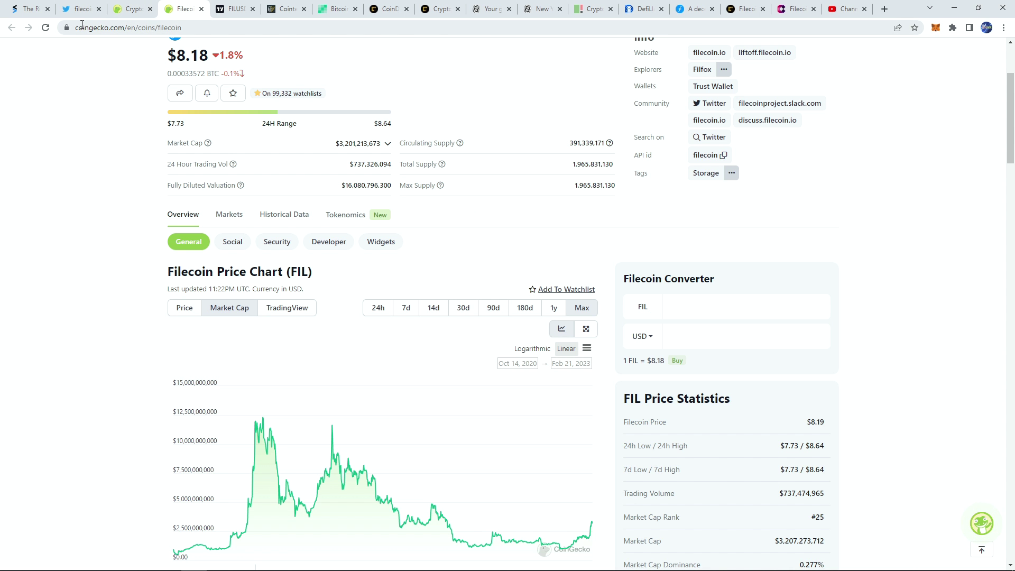
pyautogui.scroll(1, 114, 310)
pyautogui.scroll(2, 113, 310)
pyautogui.scroll(-6, 116, 312)
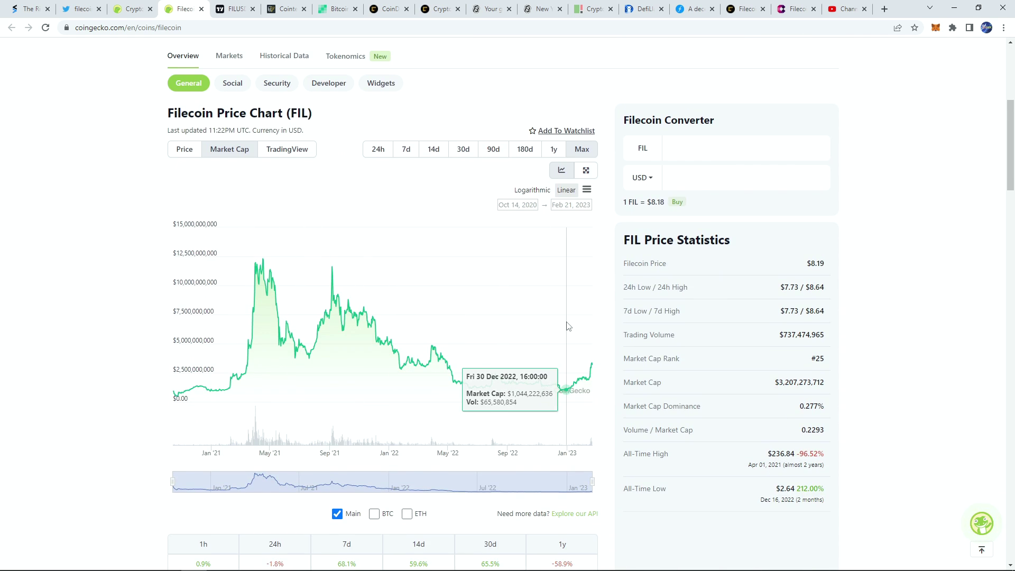
pyautogui.click(184, 150)
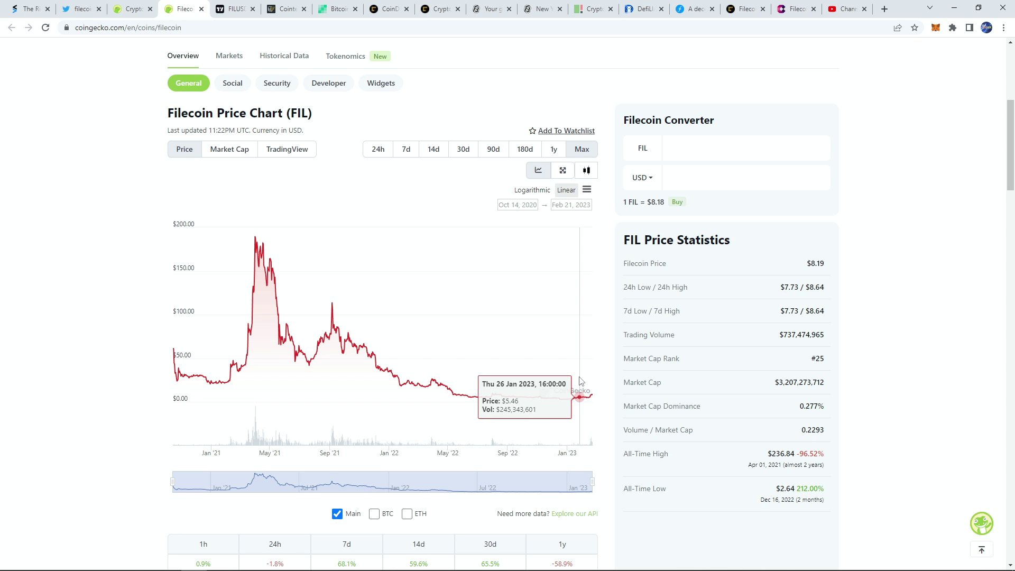
pyautogui.scroll(1, 552, 369)
pyautogui.scroll(6, 552, 368)
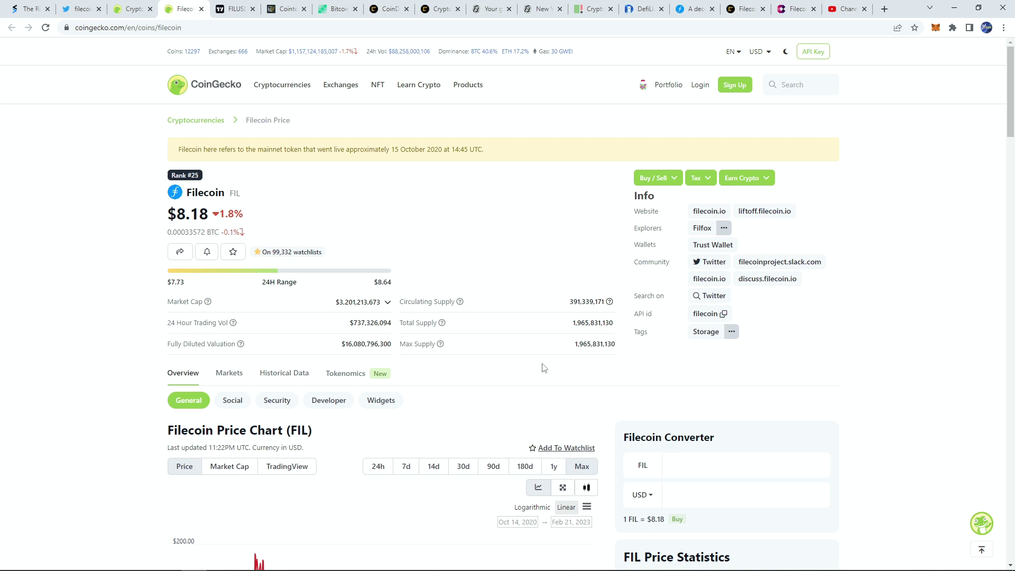